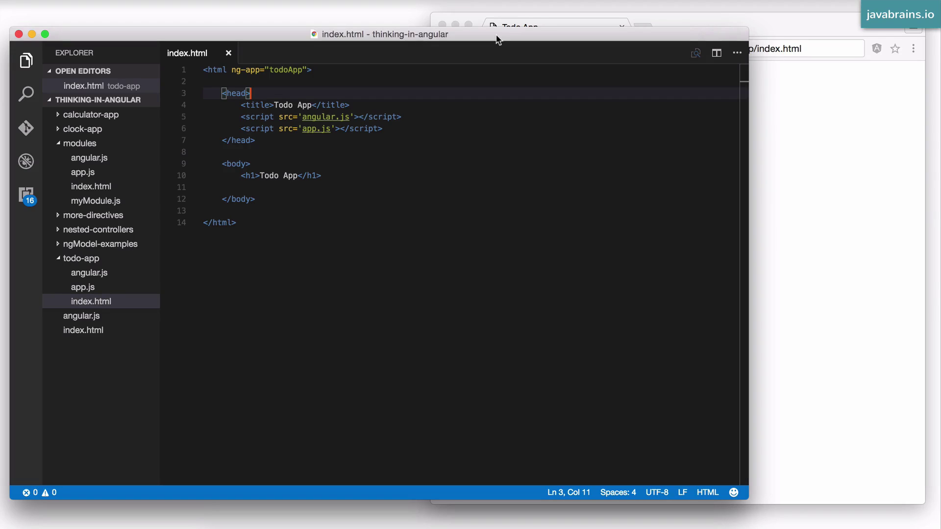
Open index.html and look over its todoApp module name, script includes and h1 heading.
left_click(81, 258)
left_click(92, 262)
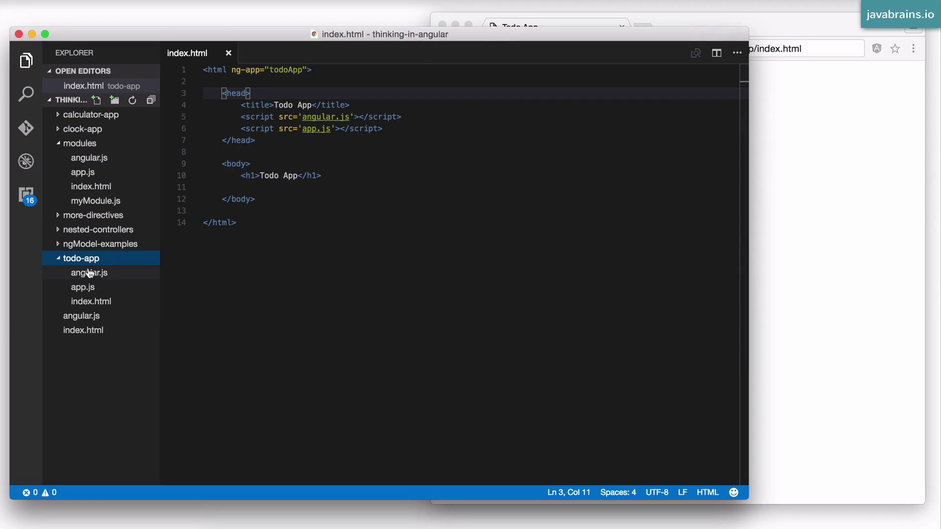
left_click(89, 303)
left_click(307, 233)
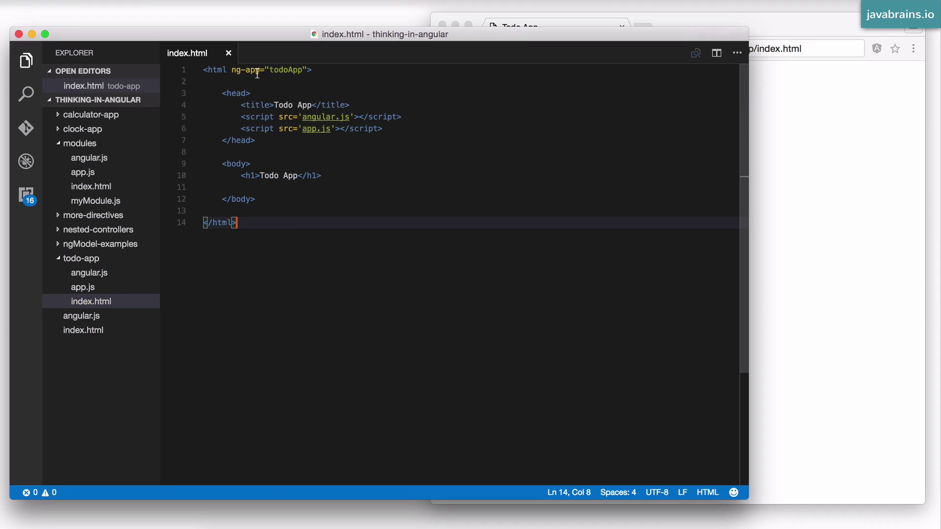
double_click(291, 71)
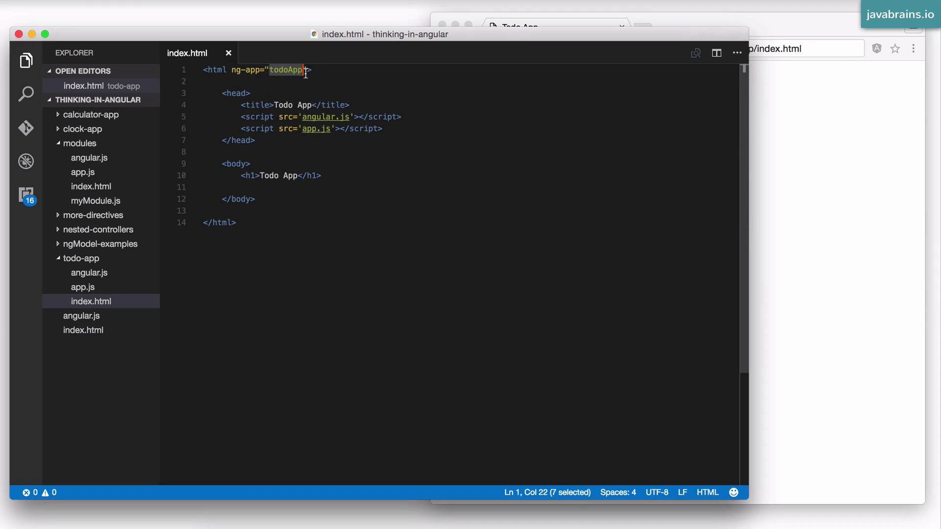
left_click_drag(263, 118, 450, 122)
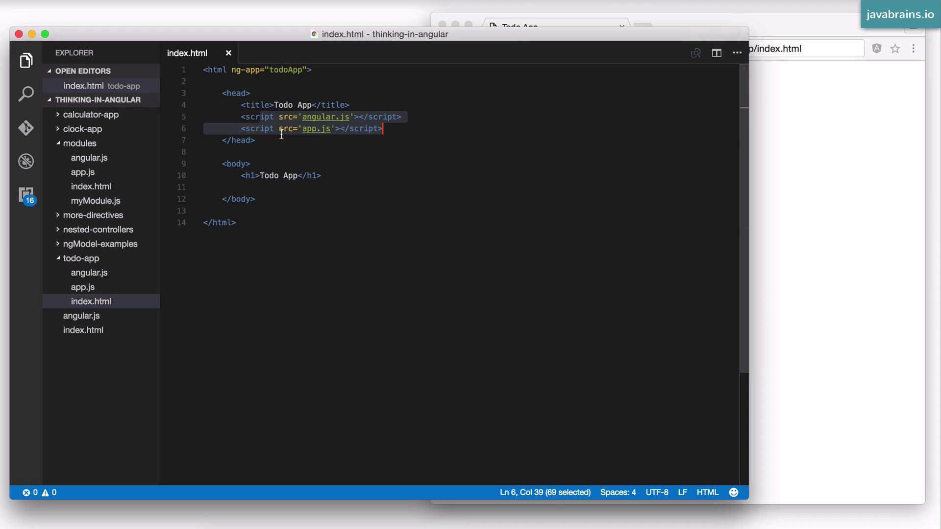
left_click_drag(242, 175, 394, 189)
left_click(395, 191)
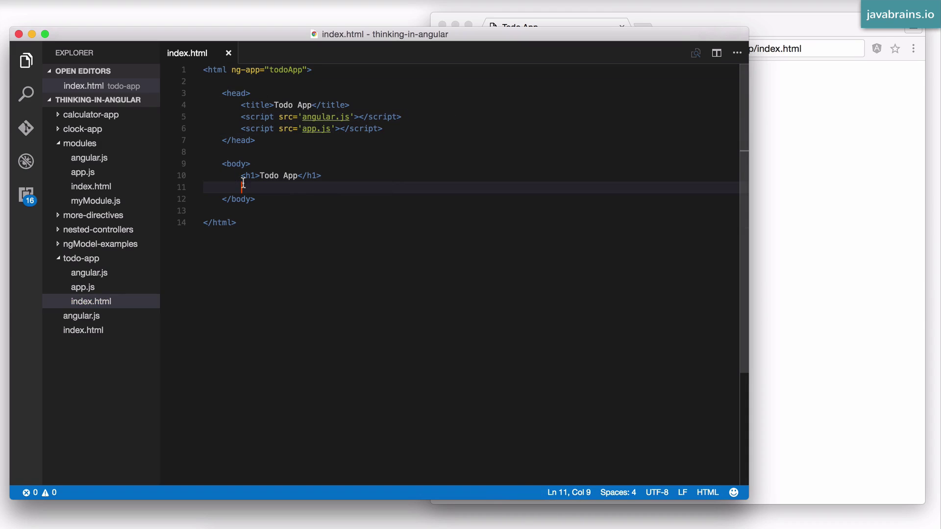
Open app.js and look over the todoApp module declaration on line 1.
left_click(73, 288)
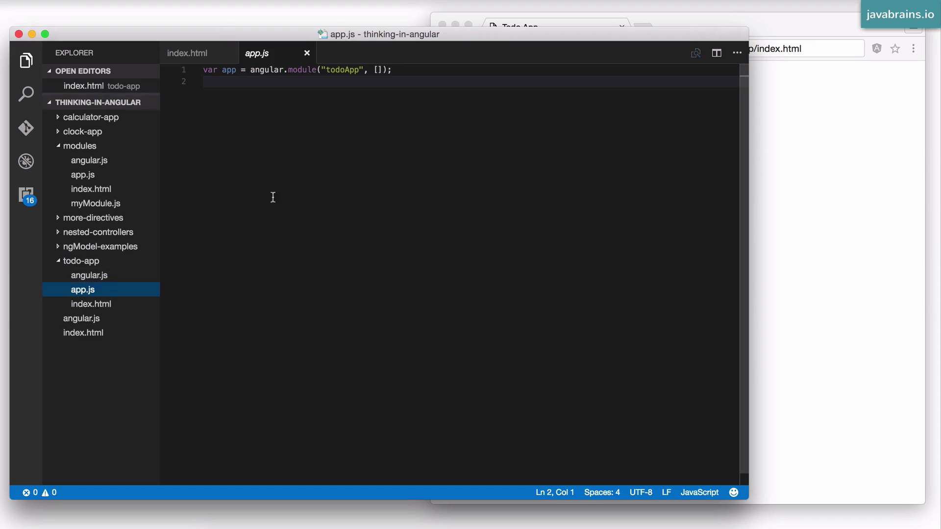
double_click(338, 70)
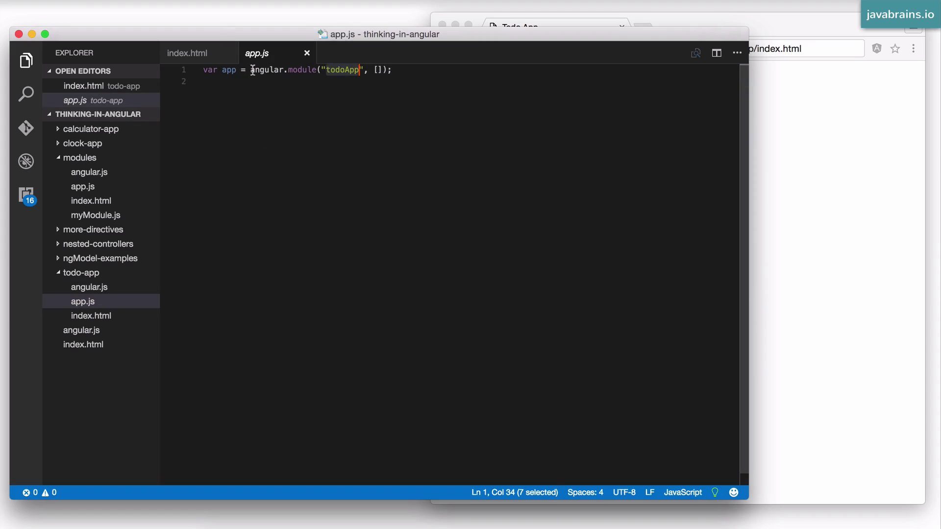
left_click_drag(250, 69, 412, 70)
left_click(412, 70)
double_click(228, 70)
left_click(425, 81)
Add a TodoCtrl controller div below the heading in index.html and save.
left_click(94, 317)
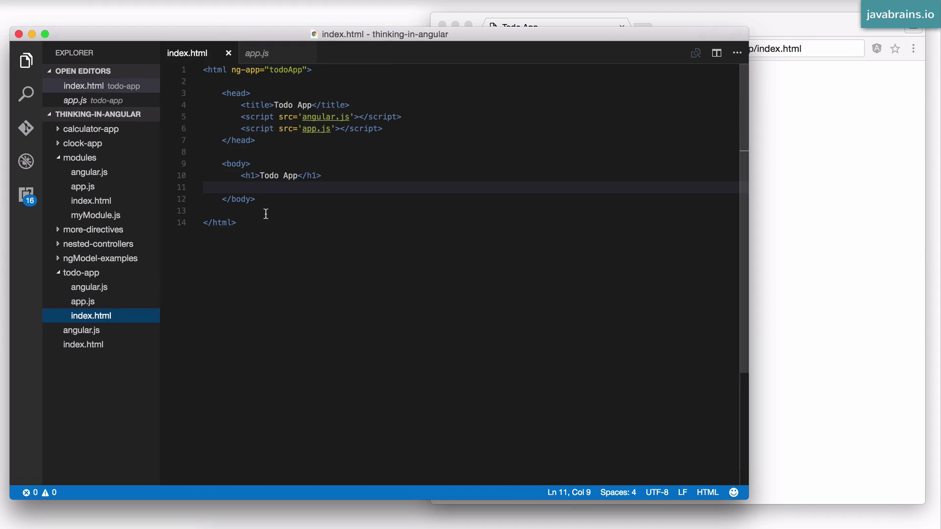
left_click(345, 175)
key("Return")
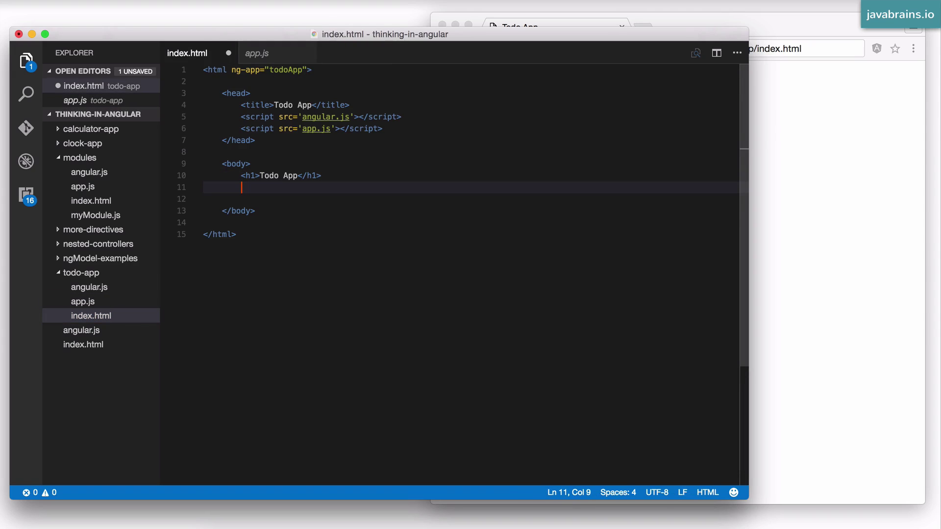
key("Return")
type("<div ng-controler=\"\"TodoCtrl\">")
key("Return")
key("Return")
type("</")
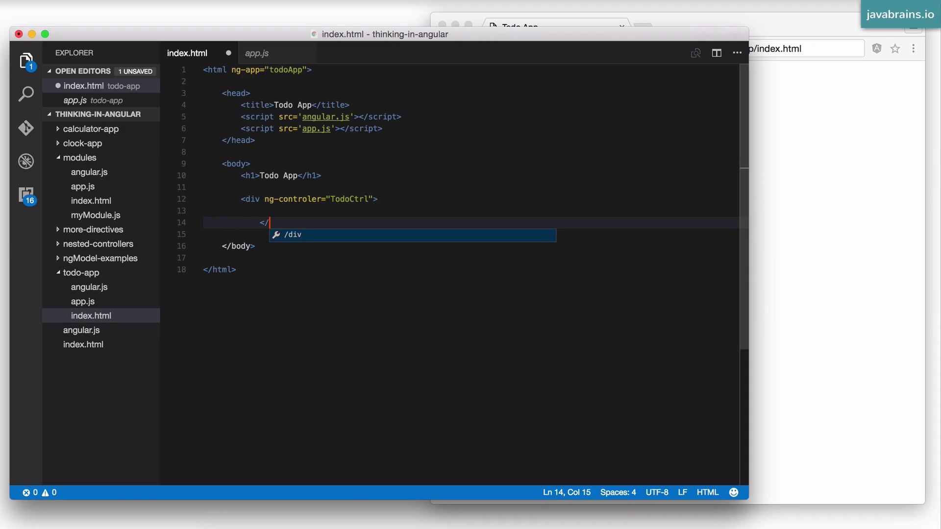
key("Return")
key("super+s")
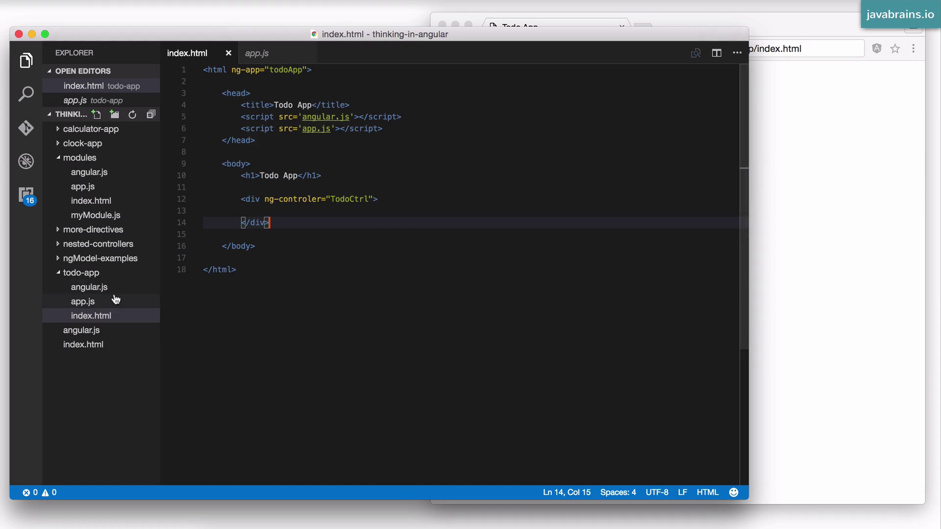
Register TodoCtrl via app.controller and define an empty TodoCtrl function in app.js, then save.
left_click(114, 302)
left_click(326, 110)
type("app.controller(\"TodoCtrl\", TodoCtrl")
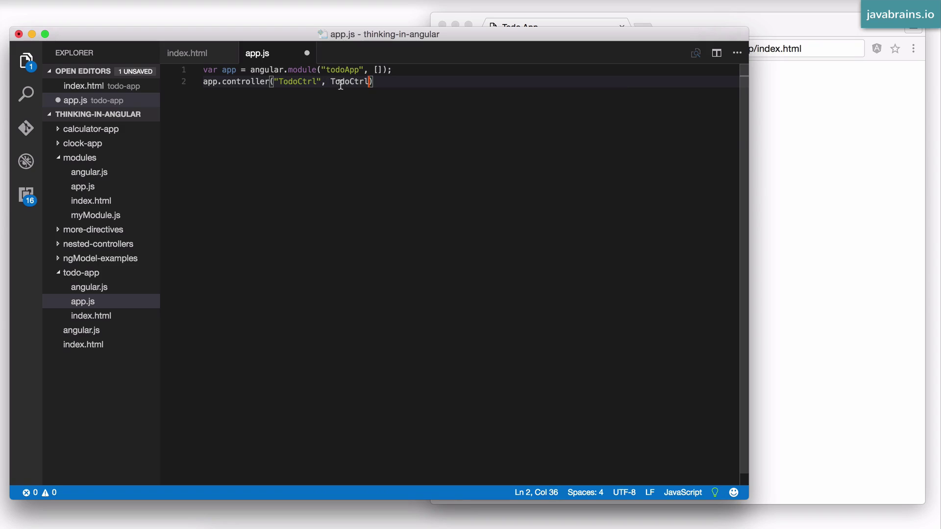
double_click(343, 82)
left_click(390, 80)
type(";")
key("Return")
key("Return")
type("function TodoCtrl() {")
key("Return")
key("super+s")
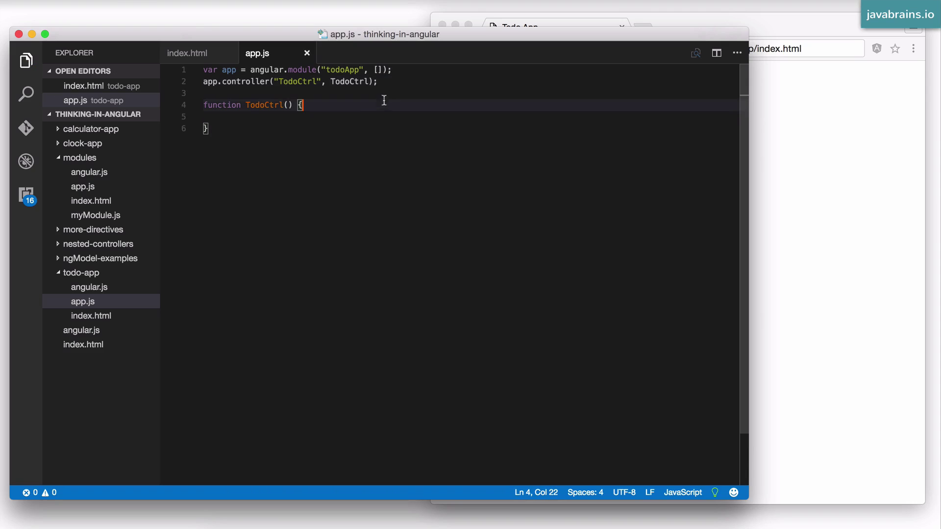
left_click(380, 105)
Type a nested div holding a 'Your Todos:' paragraph inside the TodoCtrl div.
left_click(92, 302)
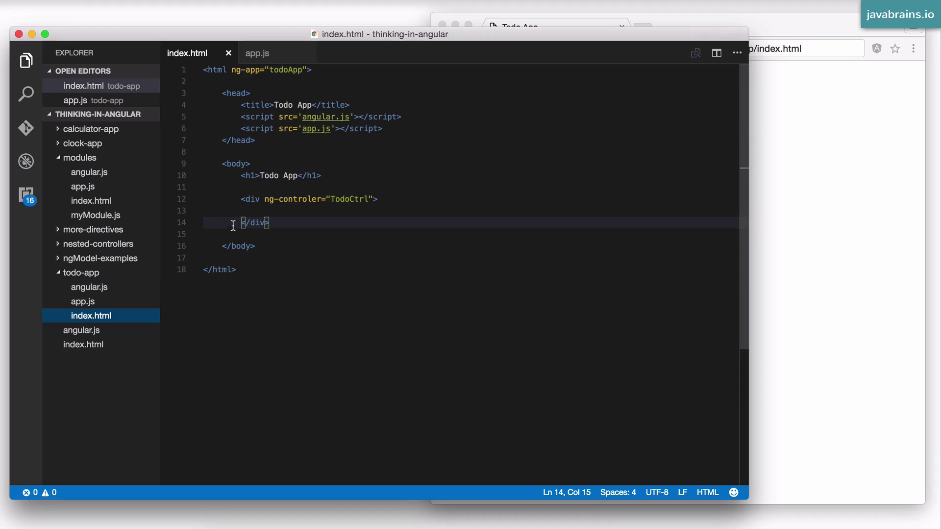
left_click(257, 211)
key("Tab")
key("Tab")
key("Tab")
key("Return")
type("<div>")
key("Return")
type("<p>")
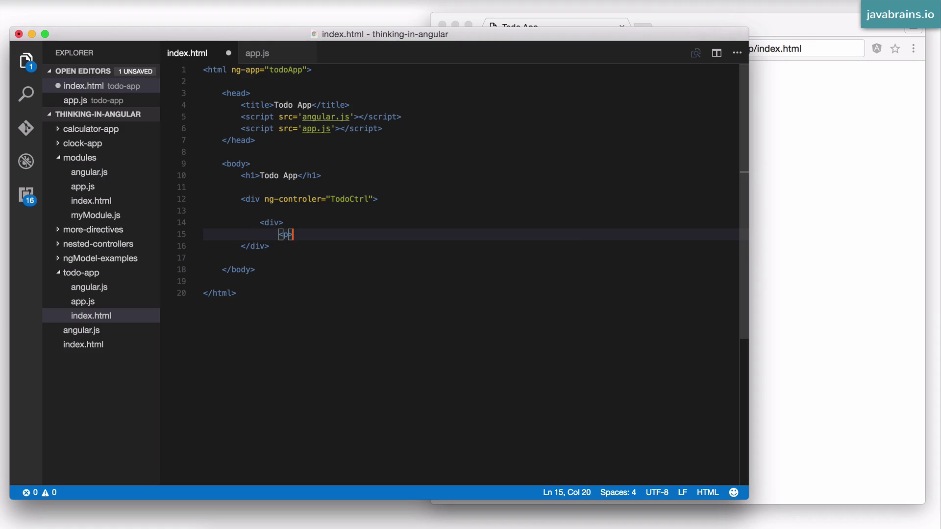
type("Your Todos:</")
key("Return")
key("Return")
key("Return")
Add the nested div's closing tag and remove a stray opening angle bracket.
key("Up")
key("Tab")
key("Tab")
key("Tab")
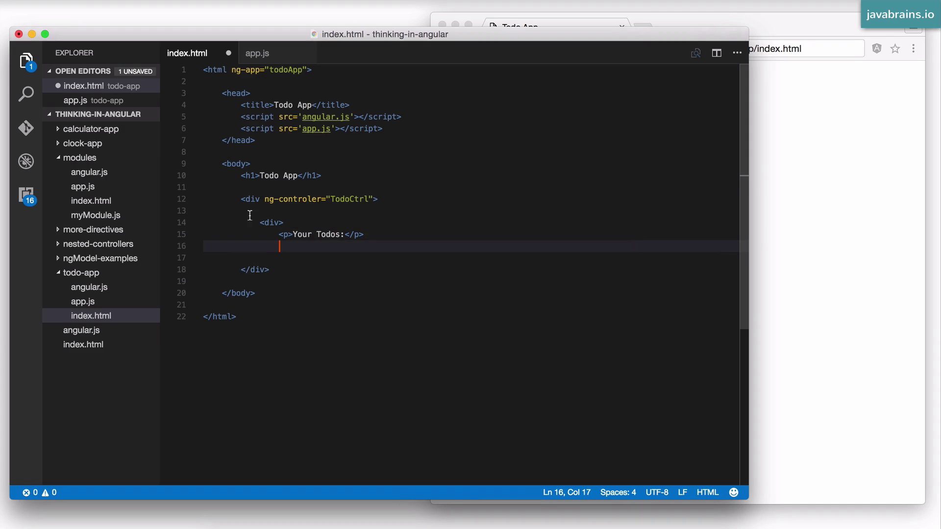
key("Return")
type("</")
key("Return")
key("Up")
key("Tab")
key("Tab")
key("Tab")
type("<")
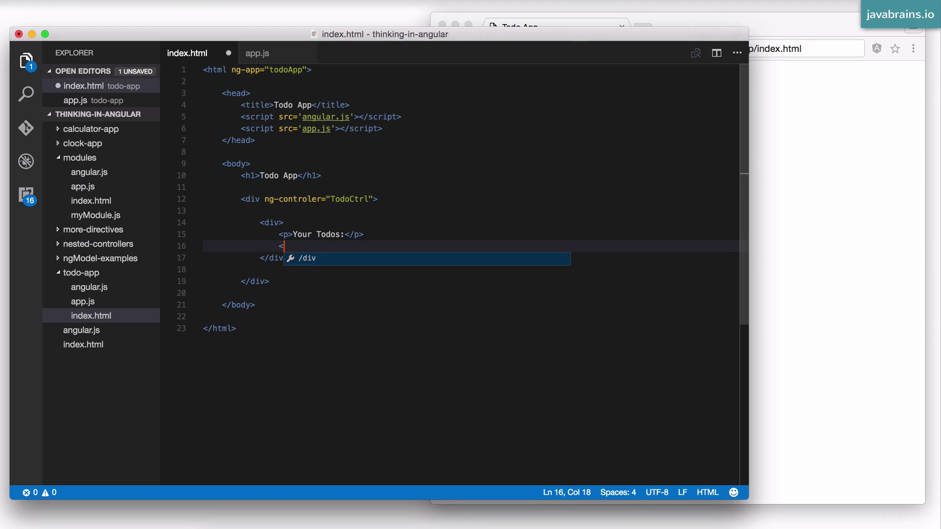
key("BackSpace")
type("<p>")
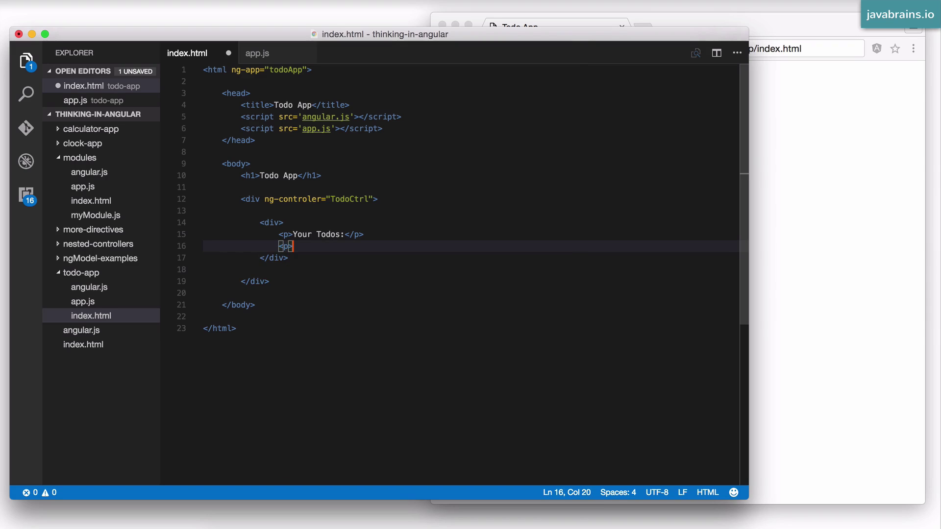
type("Todo 1</p>")
Delete the leftover Todo 1 paragraph, keeping an empty line under Your Todos:.
key("shift+Home")
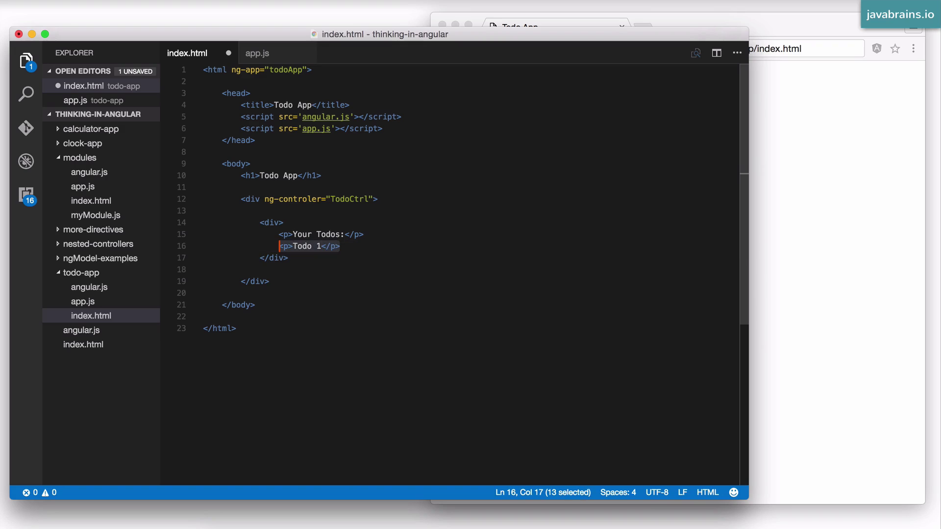
key("BackSpace")
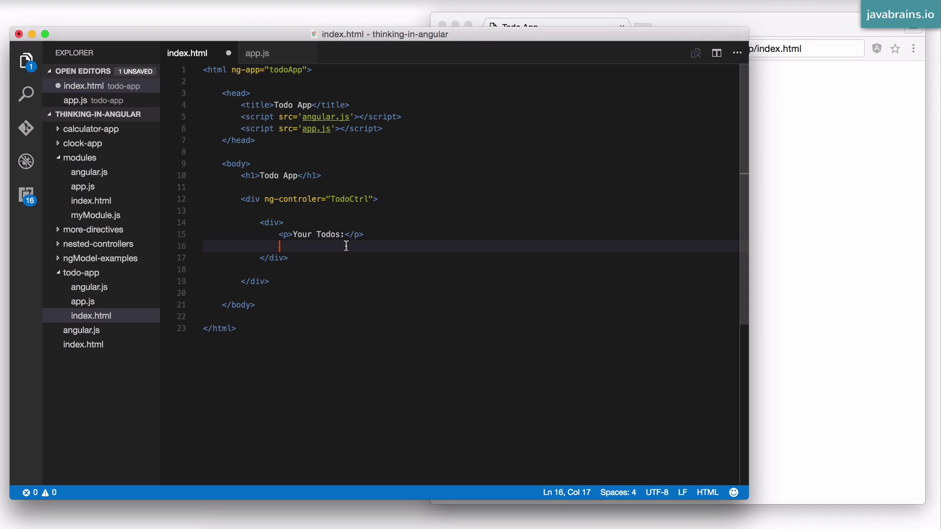
double_click(338, 198)
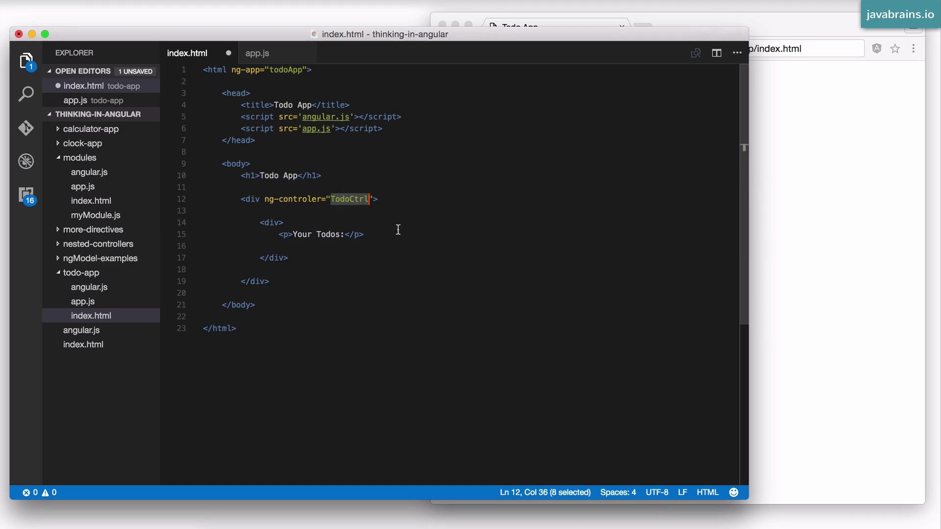
left_click(327, 246)
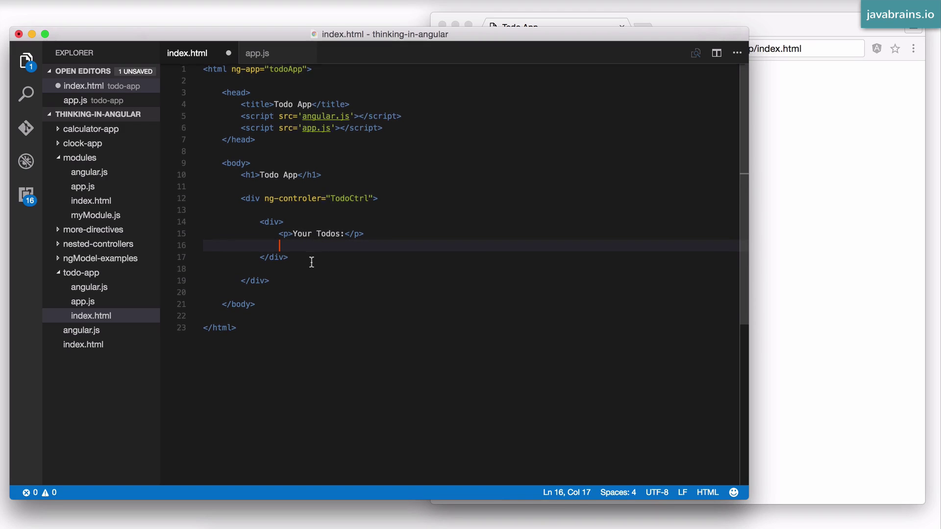
Set this.todos in TodoCtrl to 'Learn Angular 1', 'Try out exercises', 'Visit Java Brains site'.
left_click(85, 301)
left_click(272, 120)
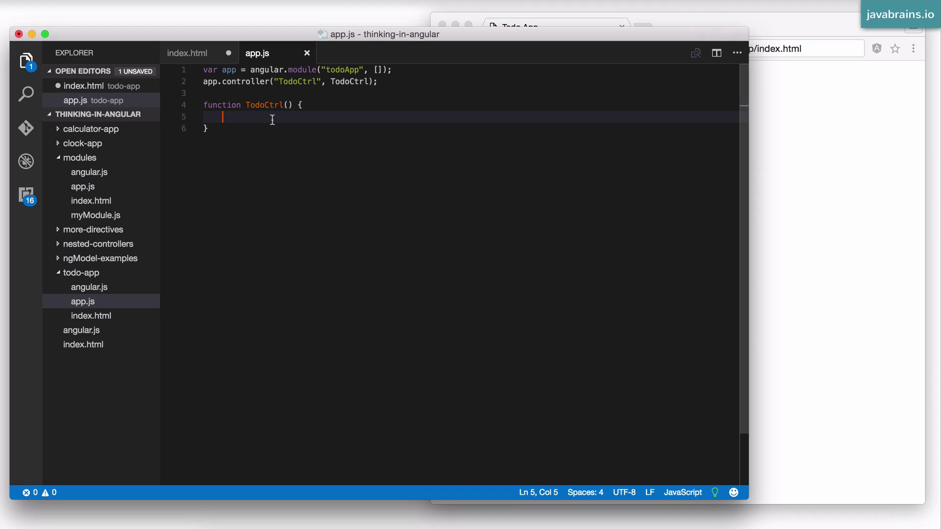
type("this.tyo")
key("BackSpace")
key("BackSpace")
type("odos ")
type("= [")
key("Return")
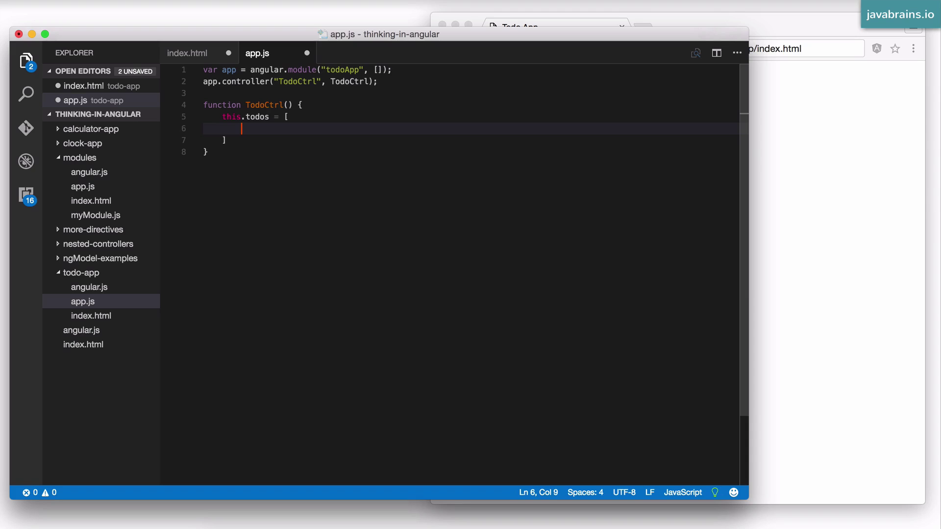
type("\"\"")
type("Learn An")
type("gular 1")
type(",")
key("Return")
type("\"")
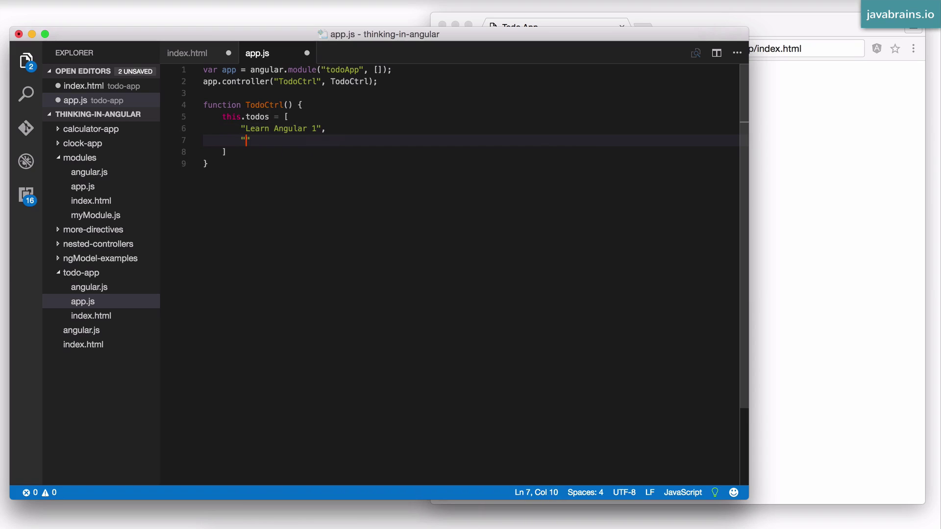
type("try out ")
type("exercises\",")
key("Return")
type("\"\"")
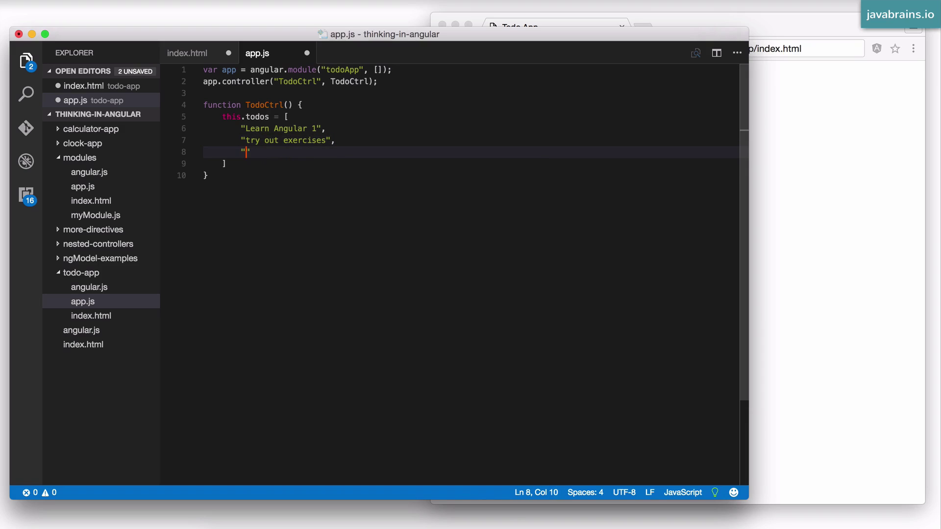
type("Visit Java Brains site")
Fix the first letter of 'Try out exercises' and save app.js.
key("Up")
key("Home")
key("Right")
key("shift+Right")
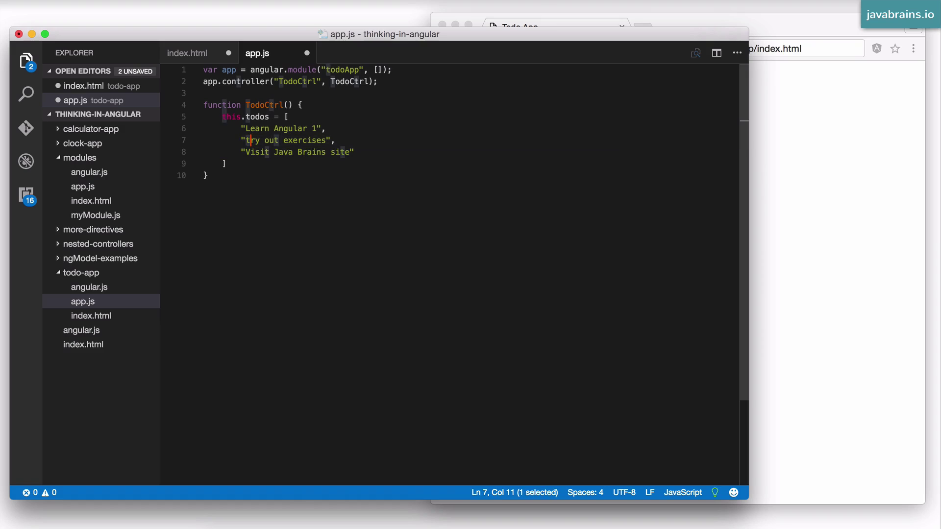
type("T")
key("Down")
key("Down")
type(";")
key("Down")
key("super+s")
left_click(259, 141)
left_click(281, 116)
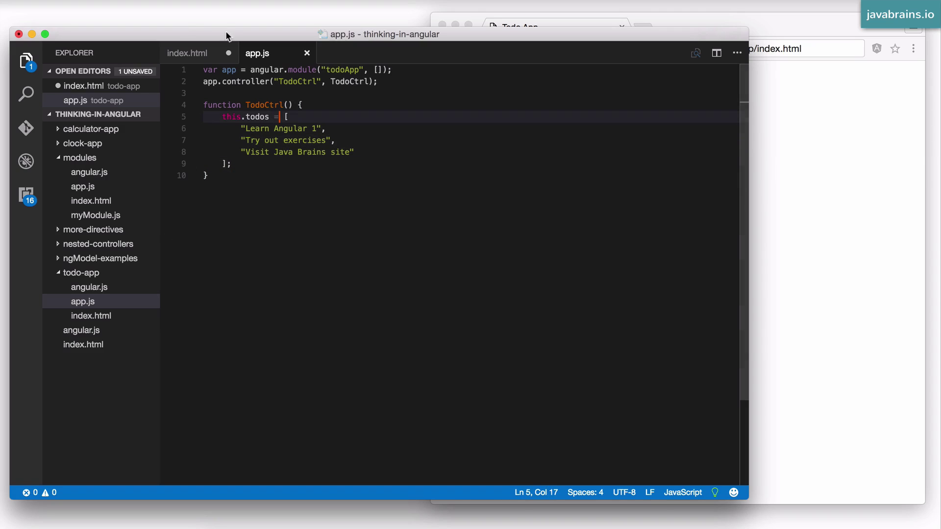
Add an ng-repeat paragraph under Your Todos: and fix ng-controller to 'TodoCtrl as ctrl'.
left_click(187, 53)
left_click(305, 245)
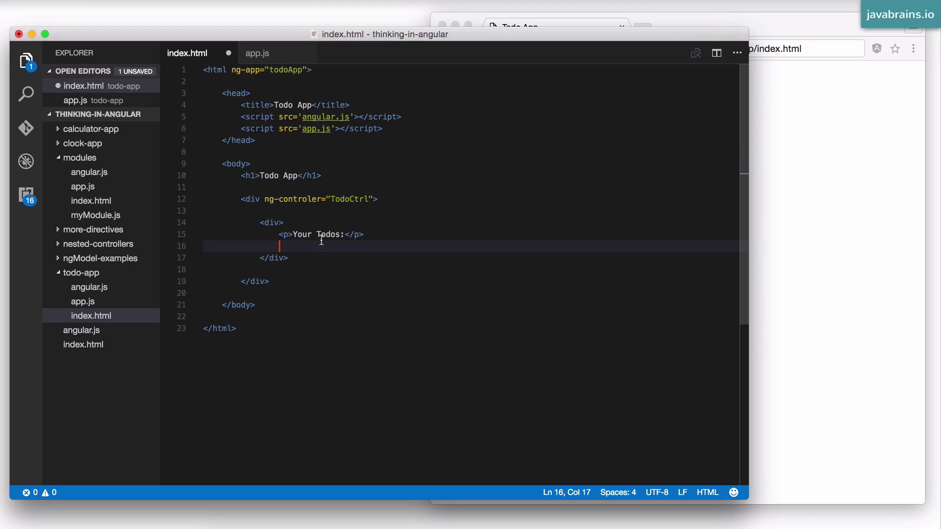
type("<p ")
type("ng-repeat=\"")
type("todo in")
left_click(374, 199)
type("as ctrl")
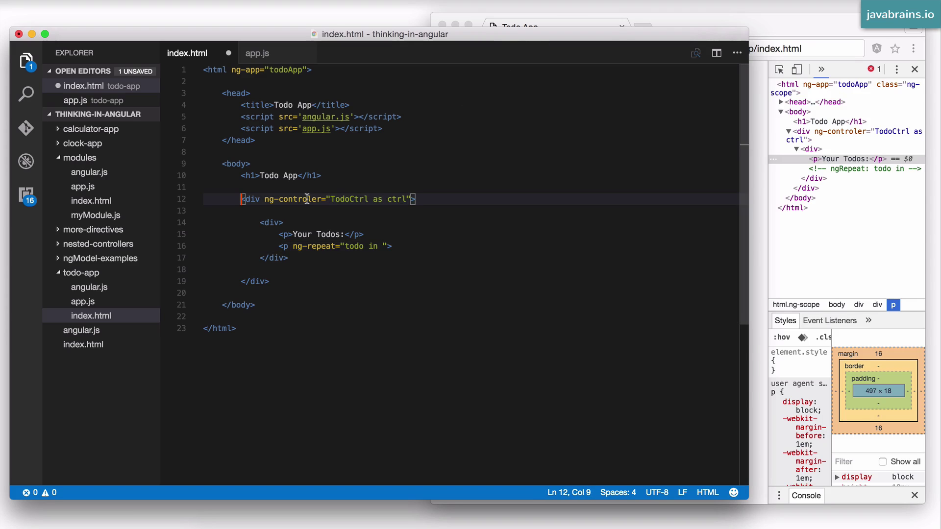
left_click(312, 198)
type("l")
key("Down")
key("Down")
key("Down")
key("Down")
key("Down")
Write the repeat expression 'todo in ctrl.todos', checking it against the todos array in app.js.
double_click(317, 246)
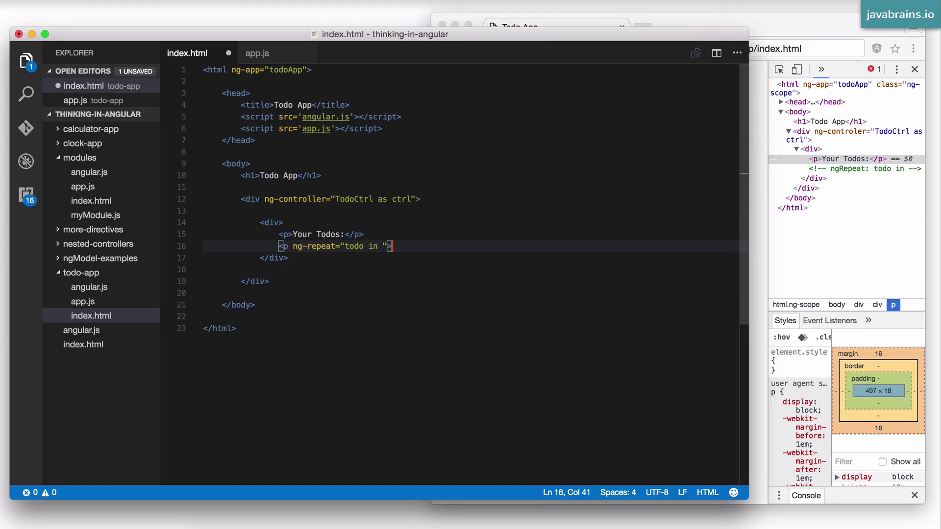
key("Left")
key("Left")
type("ctrl.todos")
double_click(359, 246)
left_click(397, 246)
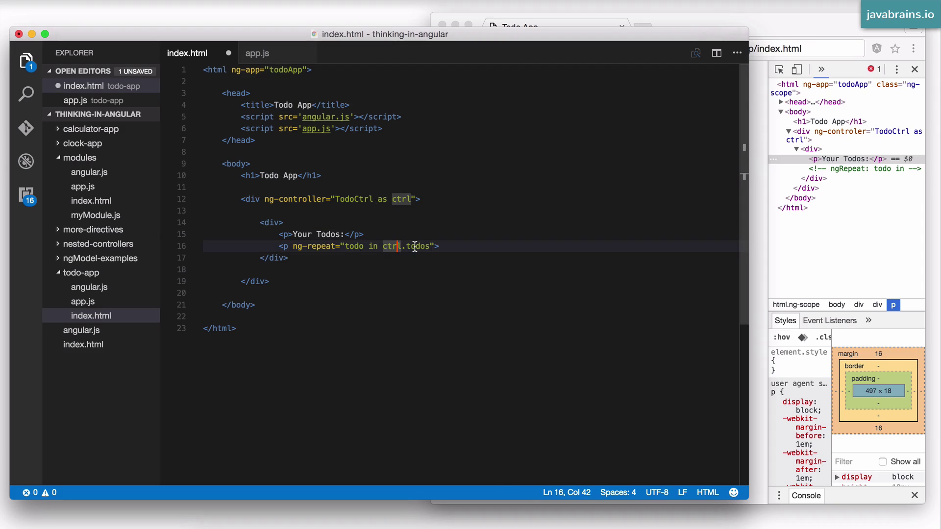
double_click(418, 246)
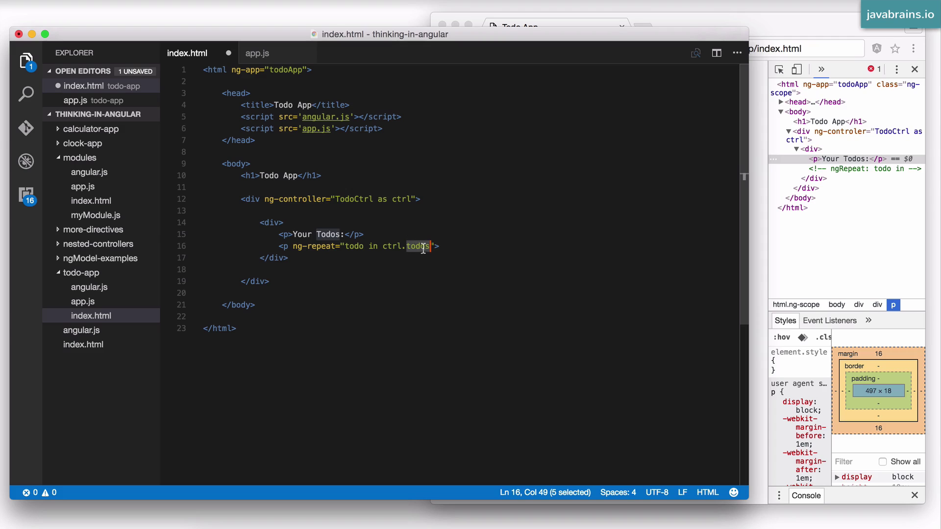
left_click(256, 54)
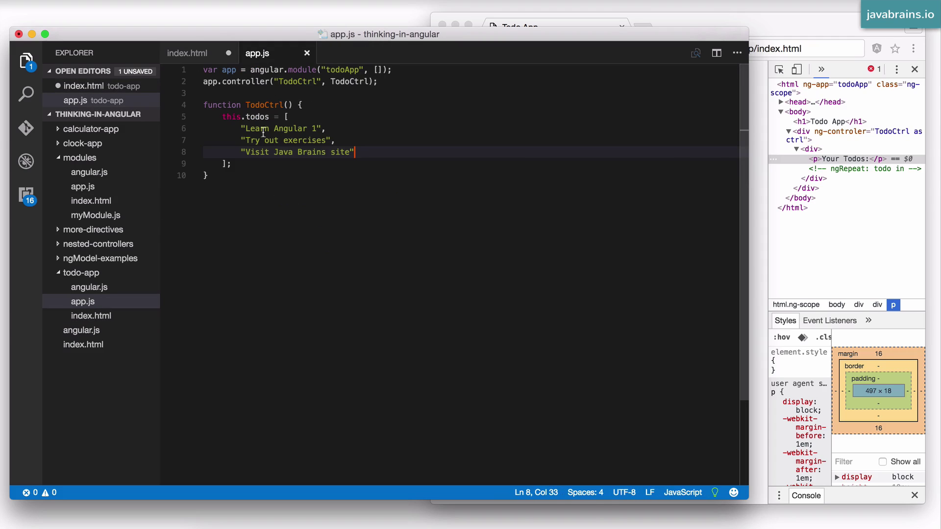
left_click_drag(276, 110, 281, 162)
left_click(301, 171)
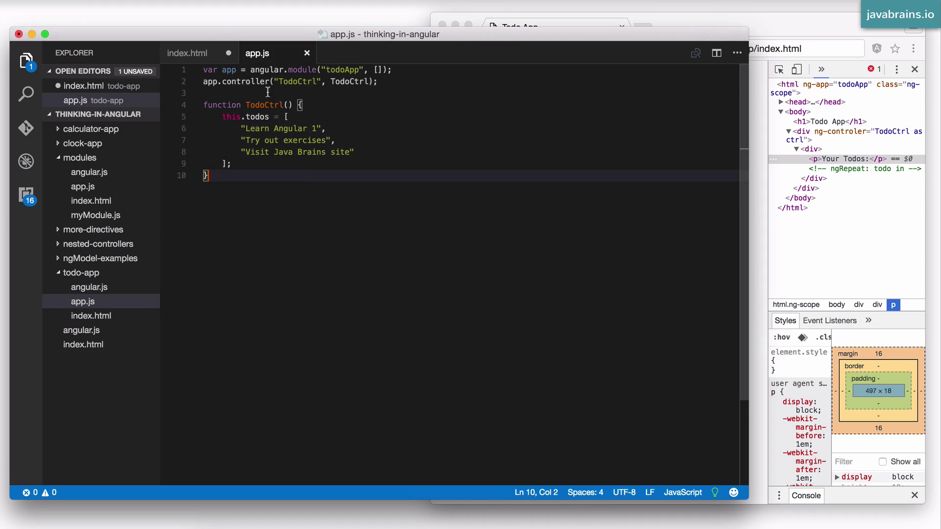
Put {{todo}} on its own indented line inside the repeated paragraph and save index.html.
left_click(209, 55)
left_click(450, 250)
key("Return")
type("</p>")
key("Home")
key("Return")
key("Up")
key("Tab")
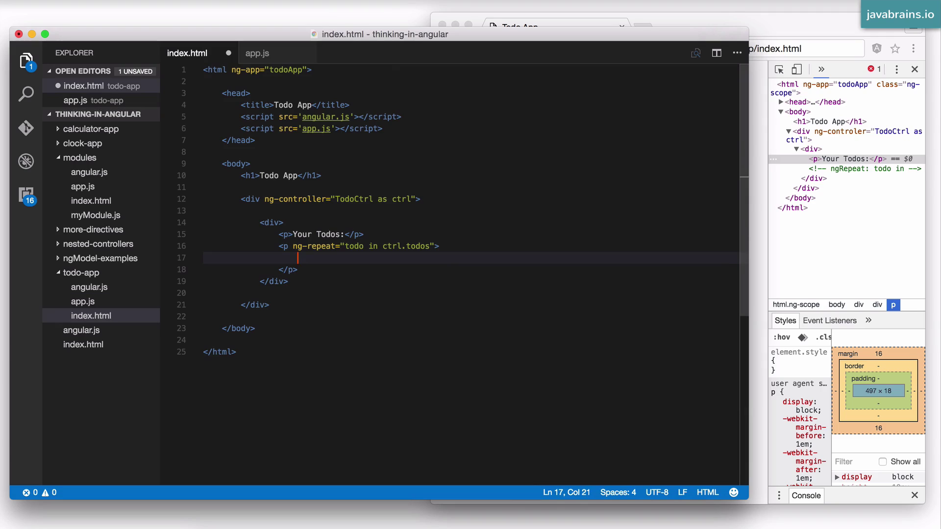
type("{{todo")
key("cmd+s")
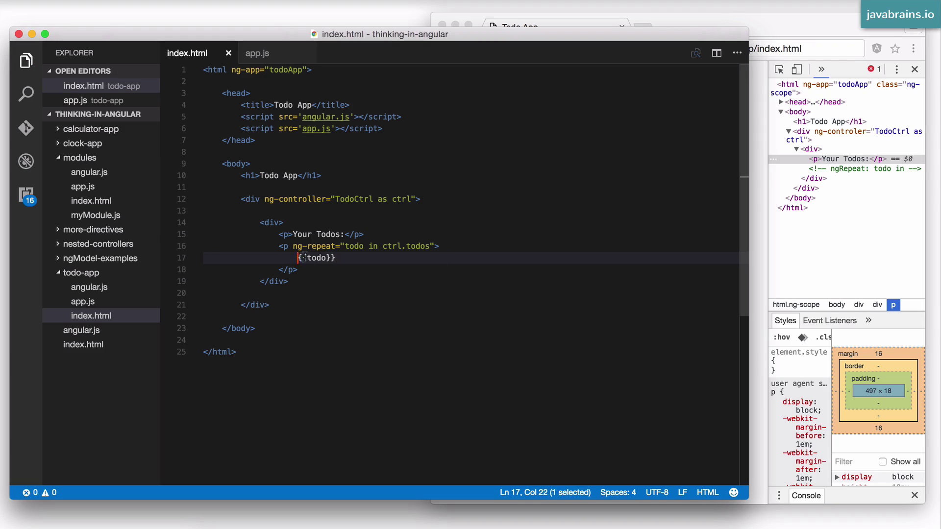
Review how {{todo}} ties to the ng-repeat paragraph on lines 16 to 18.
left_click_drag(298, 257, 360, 258)
left_click(358, 254)
double_click(357, 246)
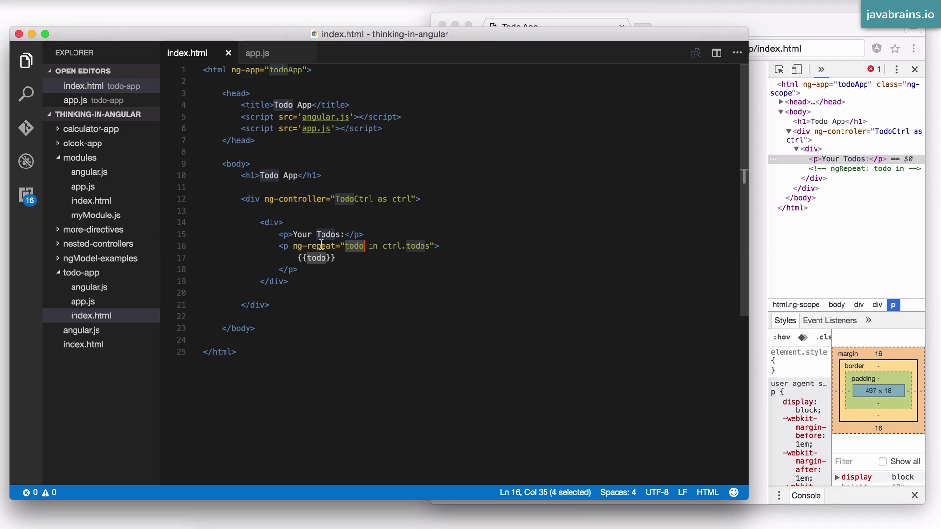
left_click_drag(273, 246, 311, 269)
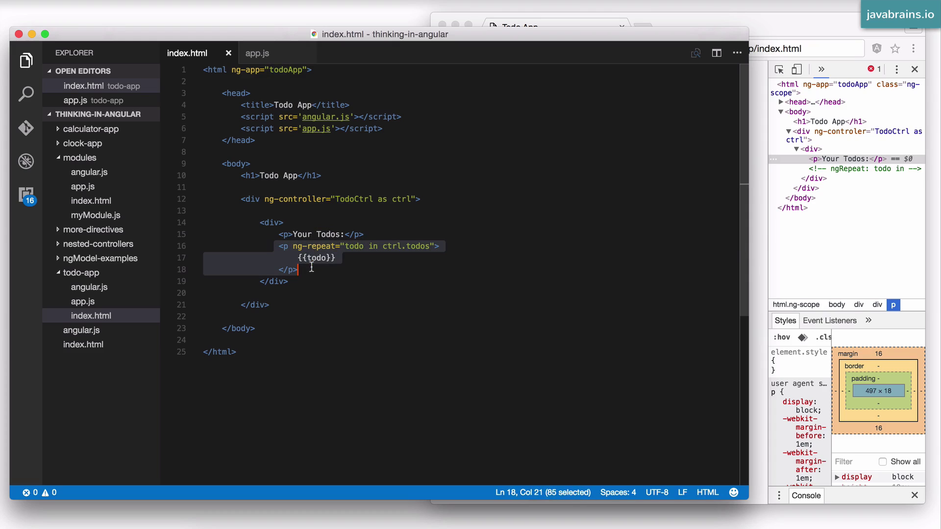
double_click(310, 257)
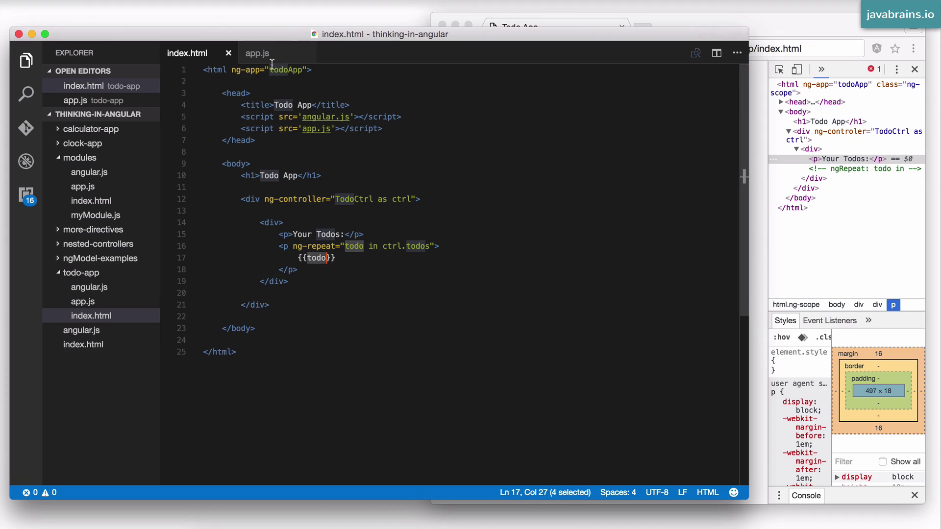
left_click(75, 100)
Reload the Todo App in Chrome so the three todo strings appear, then return to the editor.
left_click_drag(248, 131, 335, 139)
left_click(254, 152)
left_click(345, 151)
left_click(757, 82)
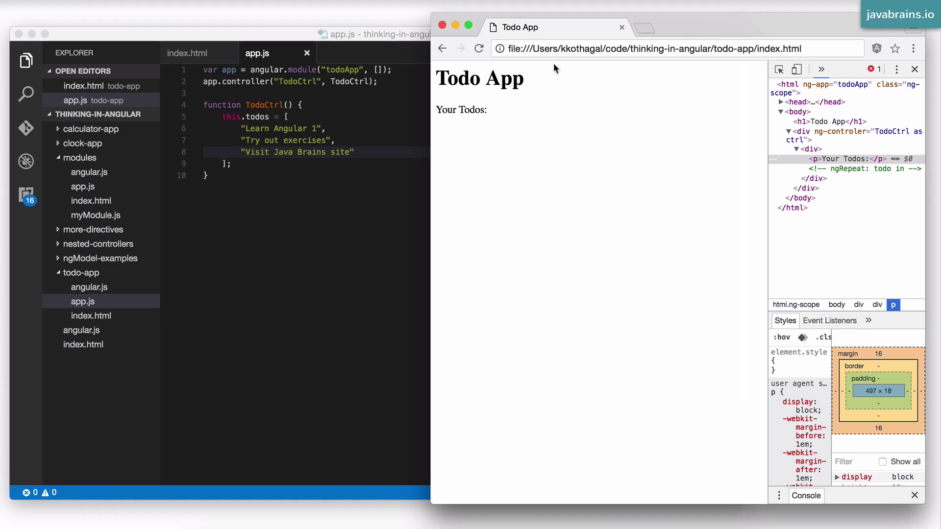
left_click(482, 49)
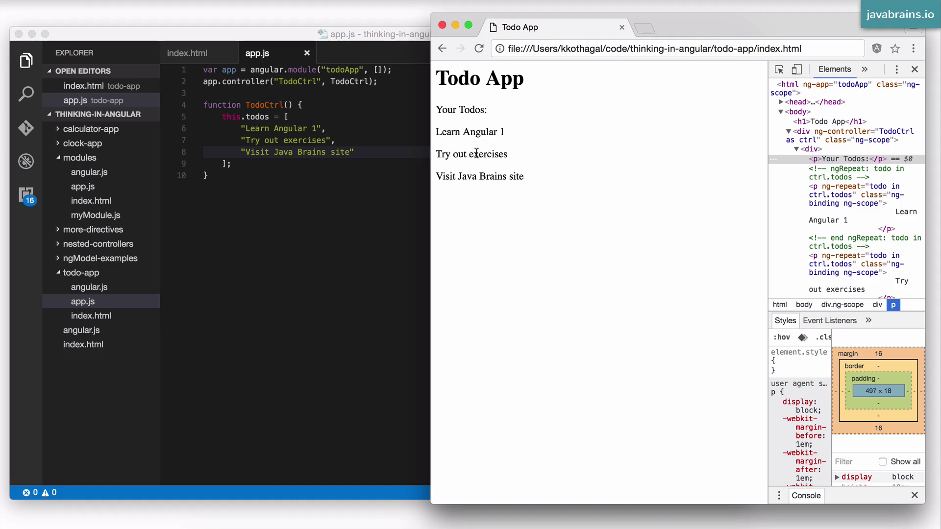
left_click(347, 151)
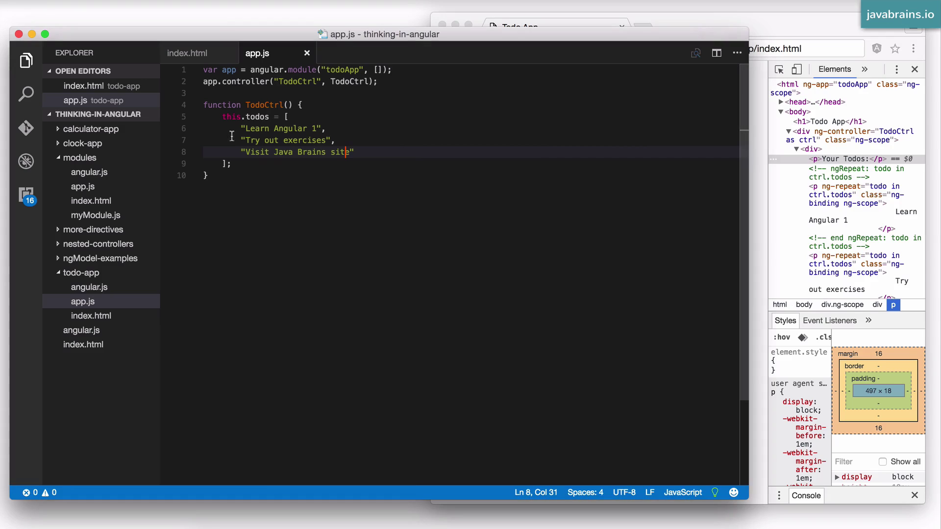
Wrap the repeated paragraph in opening and closing ol tags in index.html.
left_click(96, 318)
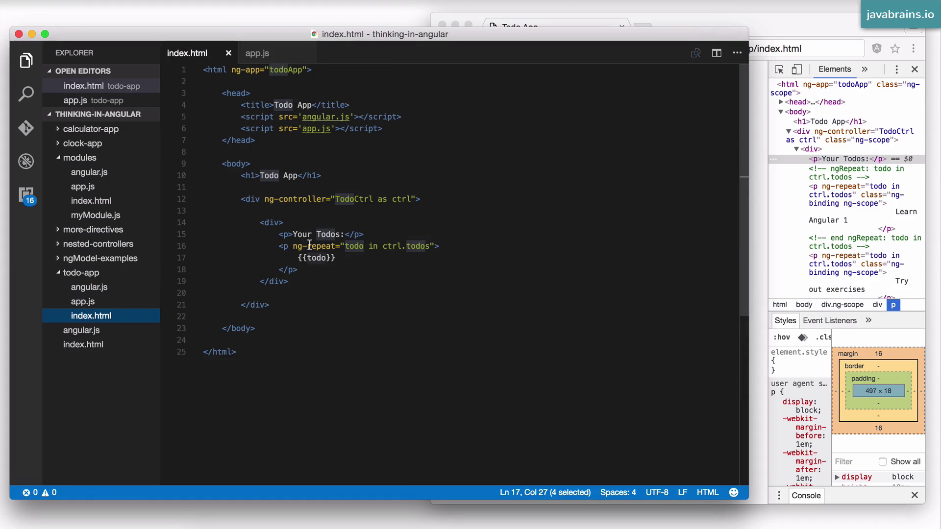
left_click(376, 236)
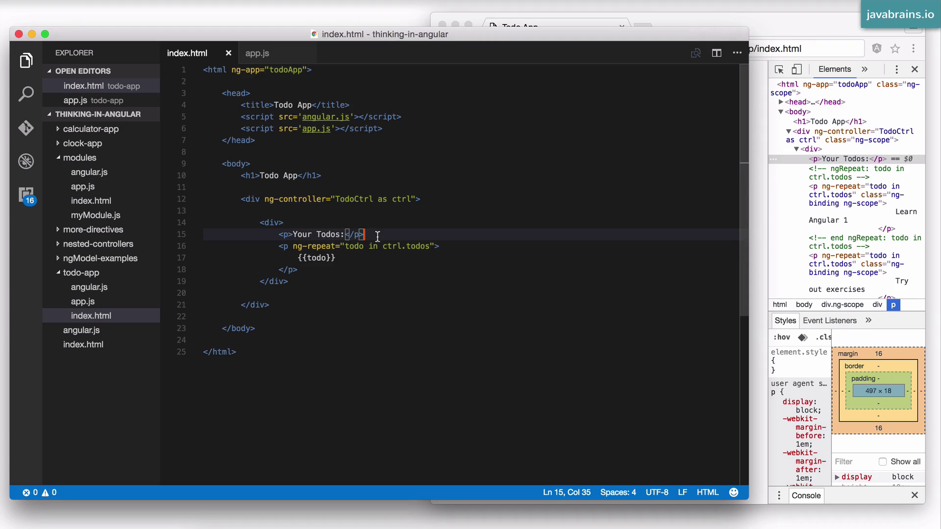
key("Return")
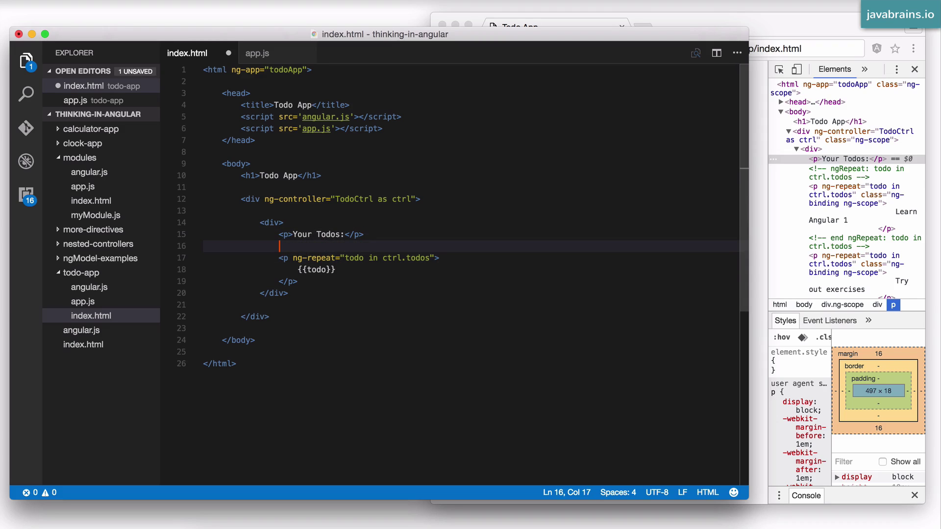
type("<")
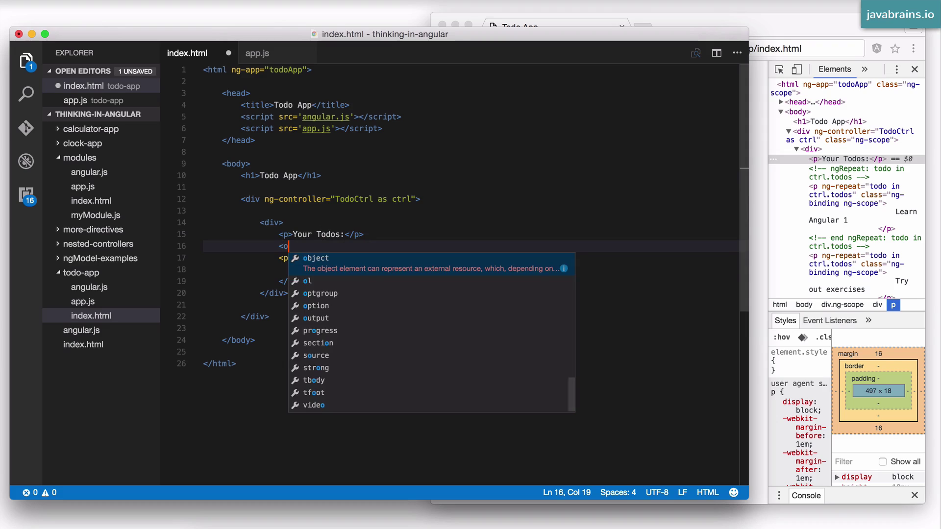
type("ol>")
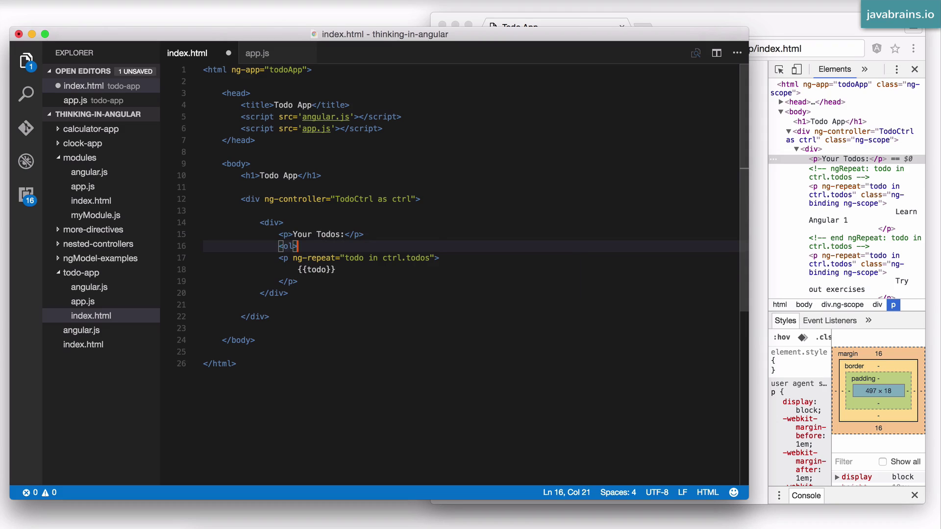
key("Down")
key("Down")
key("Down")
key("Return")
type("</")
key("Return")
Change the repeated element's opening and closing p tags to li tags.
key("Up")
key("Up")
key("Up")
key("Left")
key("Left")
key("Left")
key("shift+Right")
type("li")
key("Escape")
key("Down")
key("Down")
key("Left")
key("Left")
key("shift+Right")
type("li")
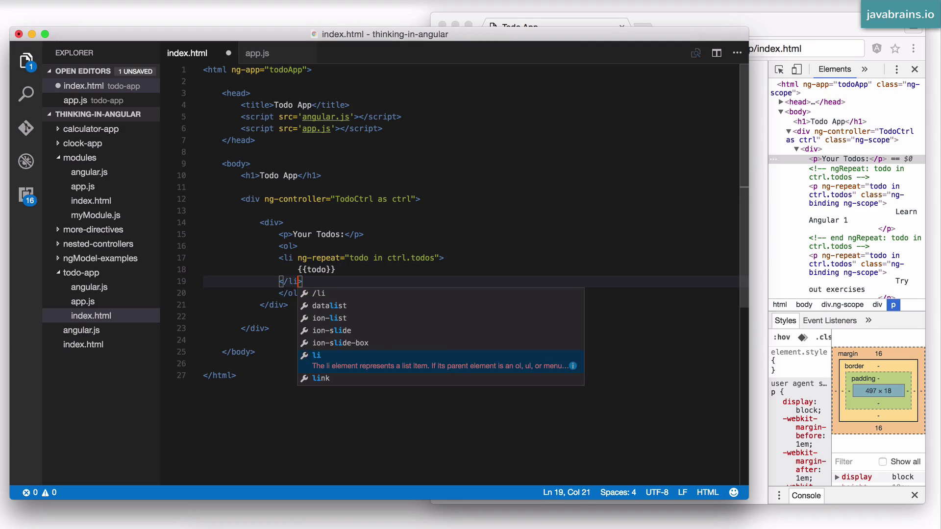
key("Escape")
Indent the list item on lines 17 to 19 one level and save index.html.
key("Up")
key("Up")
key("Home")
key("shift+Down")
key("shift+Down")
key("Tab")
key("Down")
key("cmd+s")
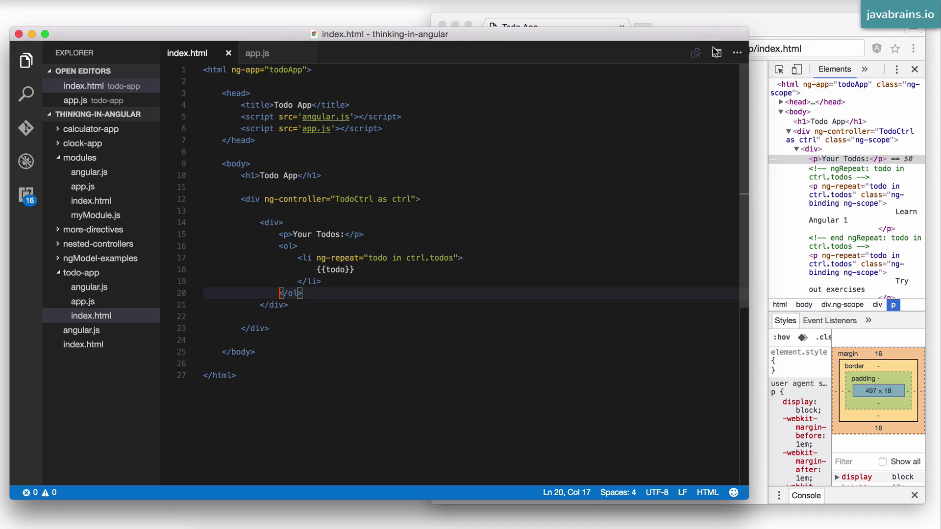
Reload Chrome's Todo App, select the three numbered todos to check them, and return to the editor.
left_click(762, 15)
left_click(478, 48)
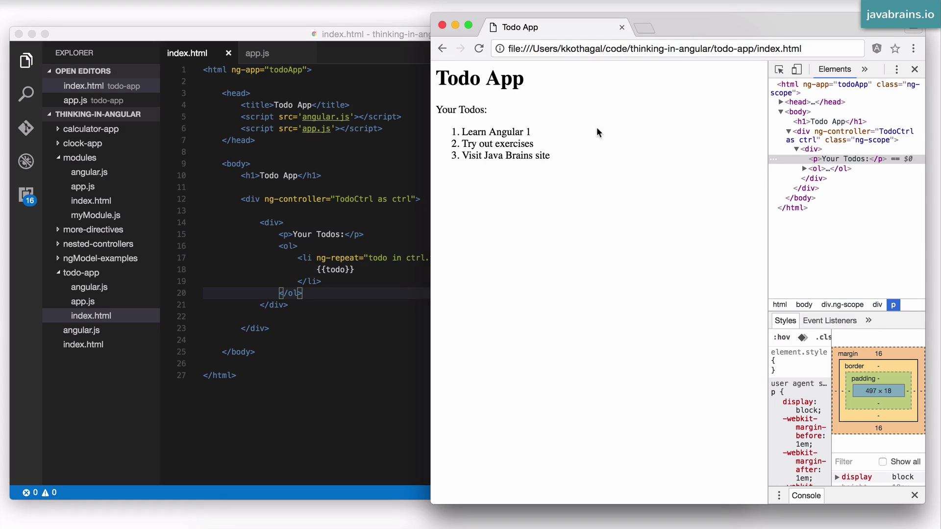
left_click_drag(455, 127, 537, 185)
left_click(599, 196)
left_click(398, 228)
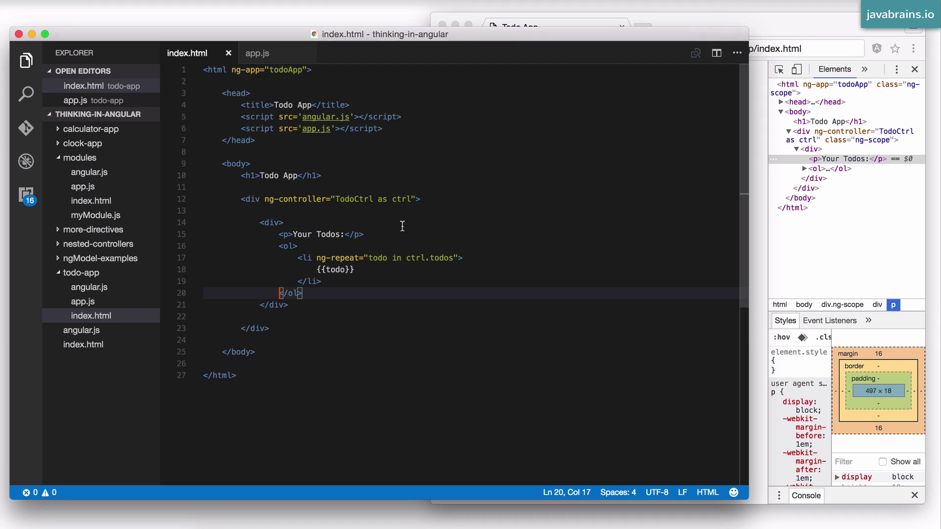
Insert a new div with an 'Add a Todo:' paragraph below the controller div.
left_click(310, 211)
key("Return")
key("Return")
key("Up")
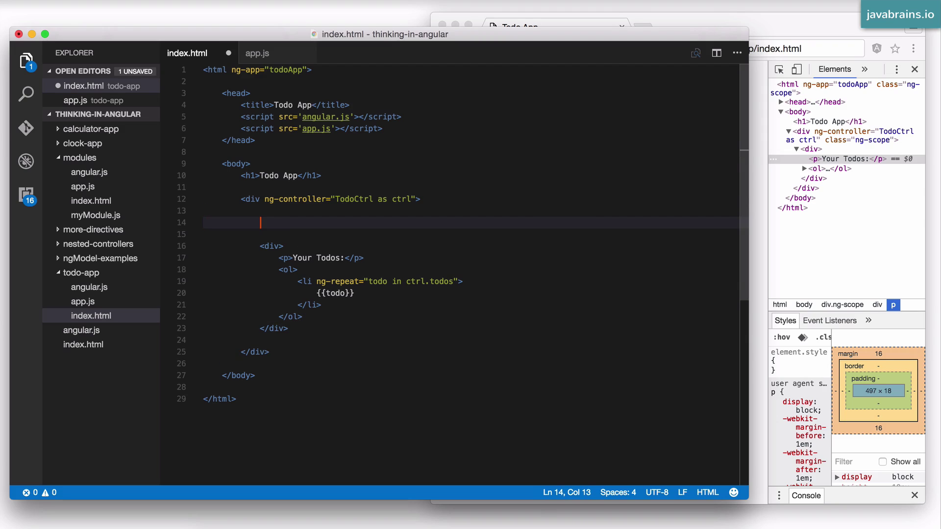
type("<div")
key("BackSpace")
type(">")
key("Return")
key("Return")
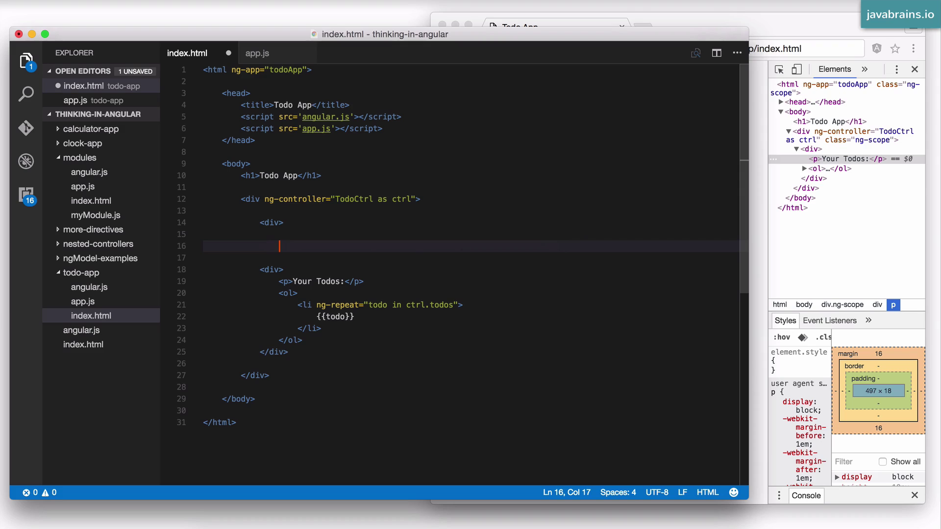
type("<p>Add a")
type(" Todo:</p>")
key("Return")
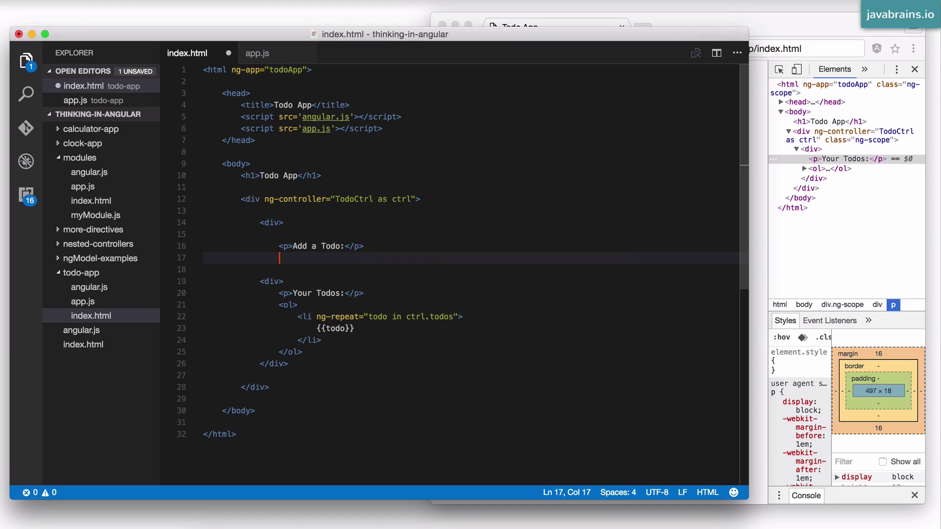
type("<input ")
type("typ")
Add a type="text" input and an Add button, then save index.html.
key("Return")
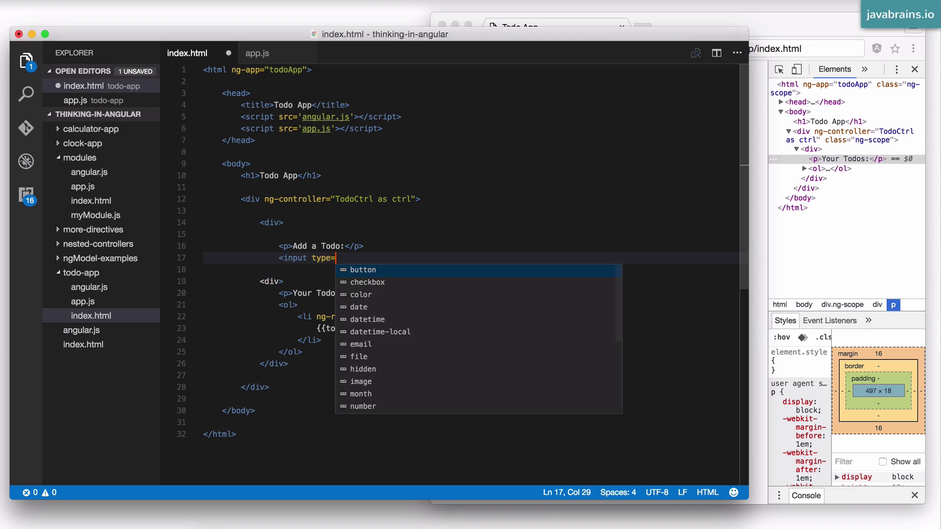
key("Escape")
type("text")
key("Right")
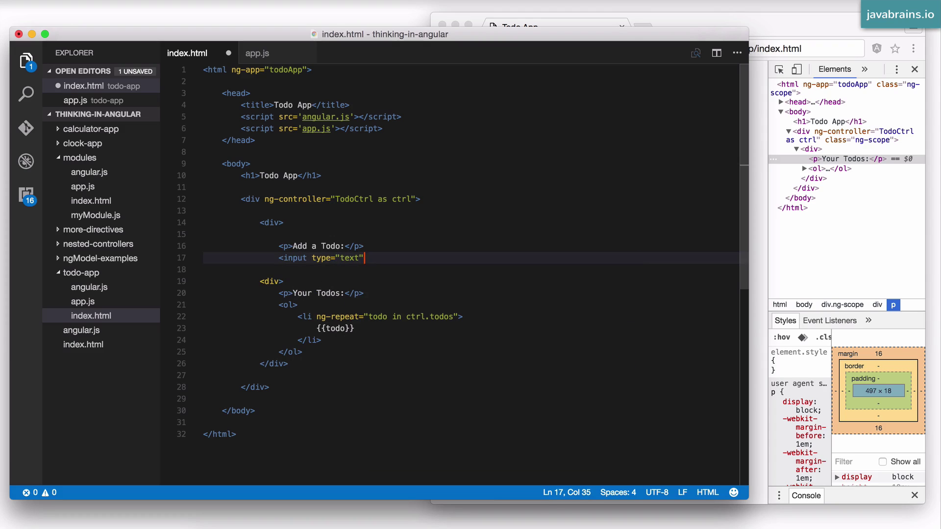
type("></div>")
key("Return")
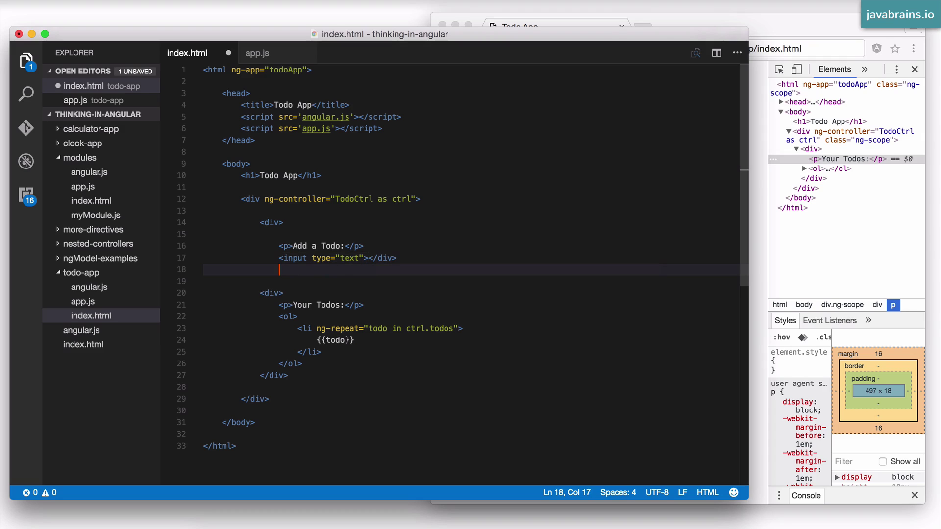
type("<button>Add</")
key("Return")
key("ctrl+s")
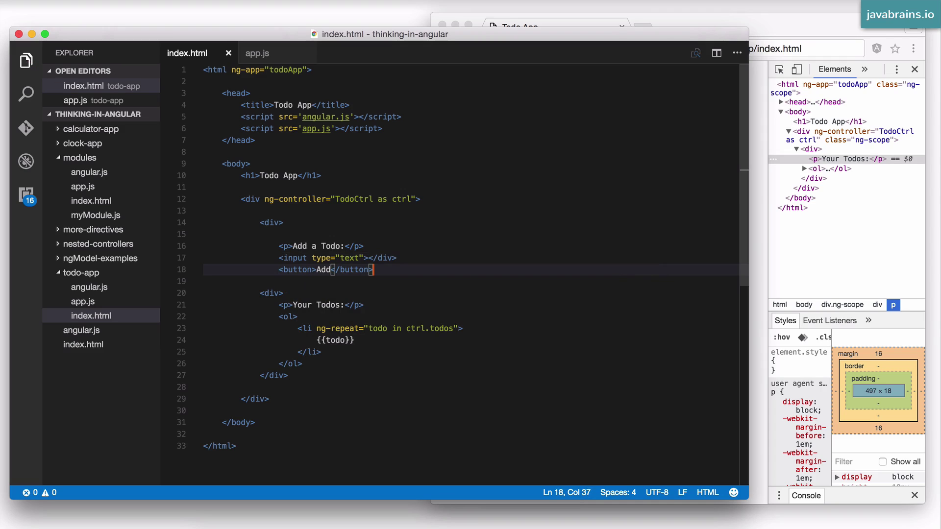
Review lines 15 to 20 of index.html and glance at the app.js controller.
left_click(354, 231)
left_click_drag(283, 240, 448, 297)
left_click(445, 296)
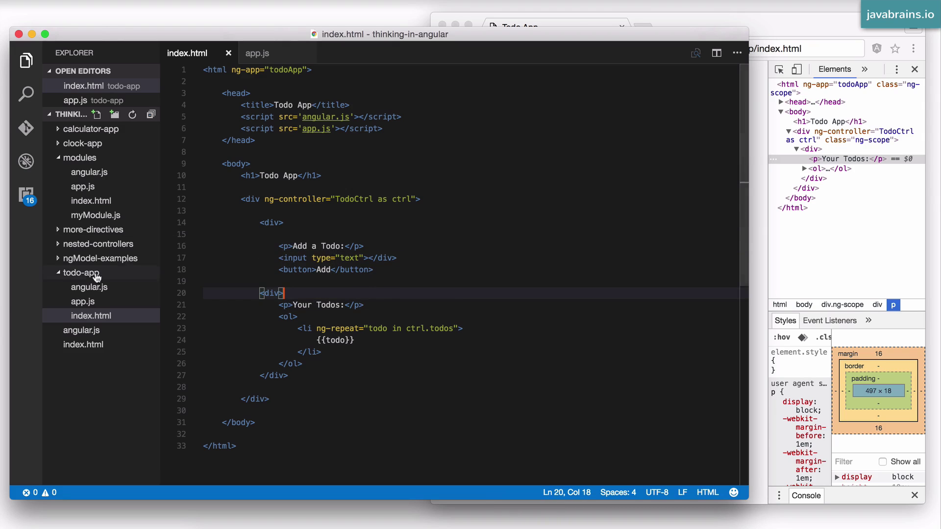
left_click(87, 301)
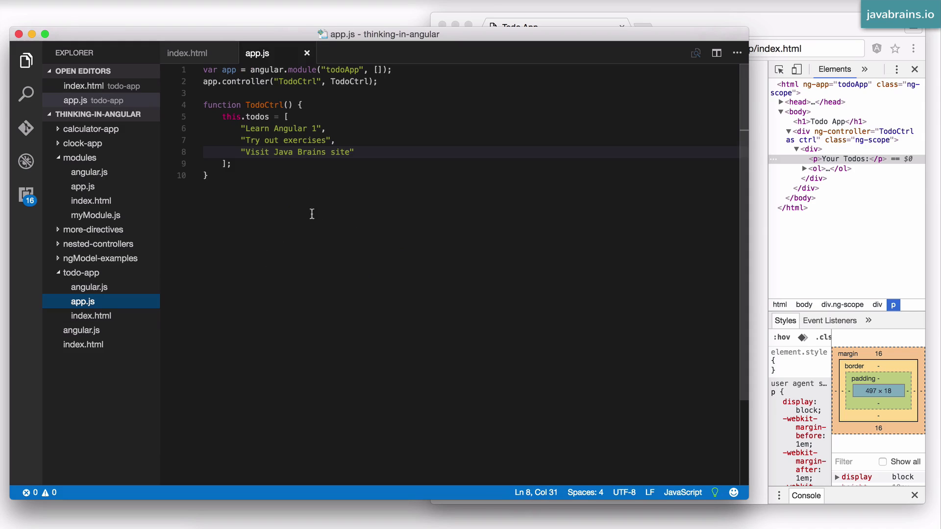
left_click(91, 315)
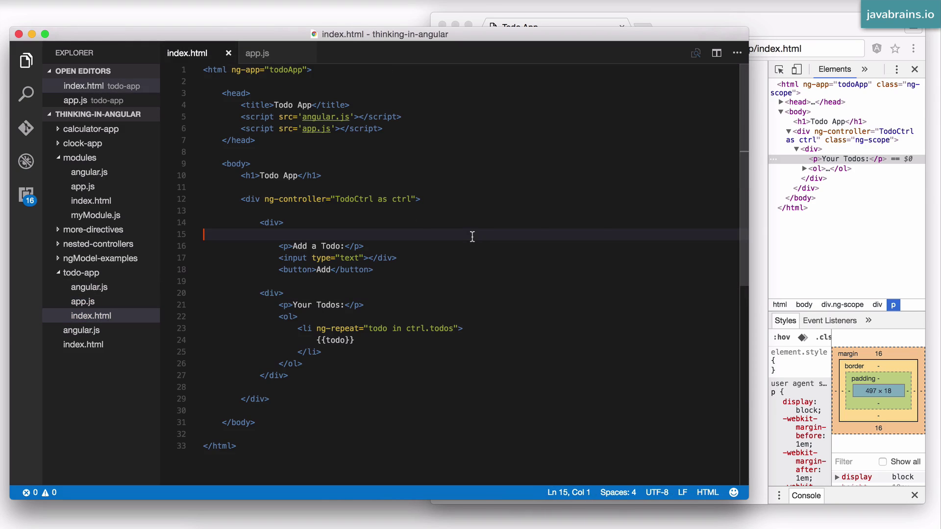
Reload the Todo App in Chrome and try the new todo input and Add button.
left_click(801, 30)
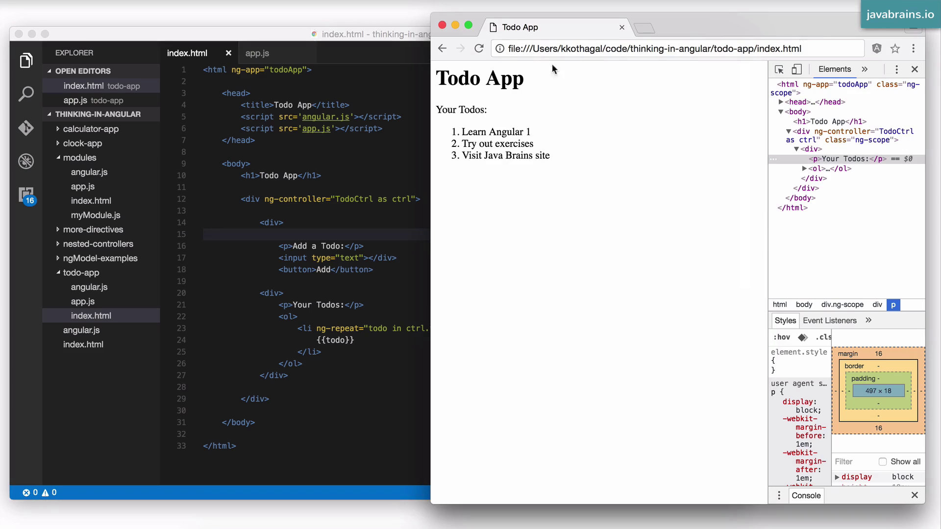
left_click(484, 47)
left_click(463, 133)
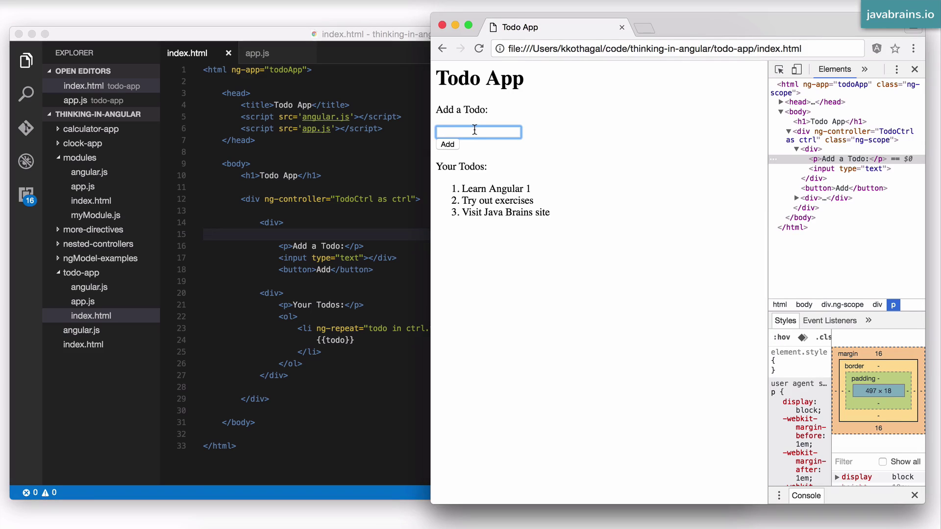
left_click(452, 145)
left_click(454, 147)
left_click(461, 131)
left_click(540, 183)
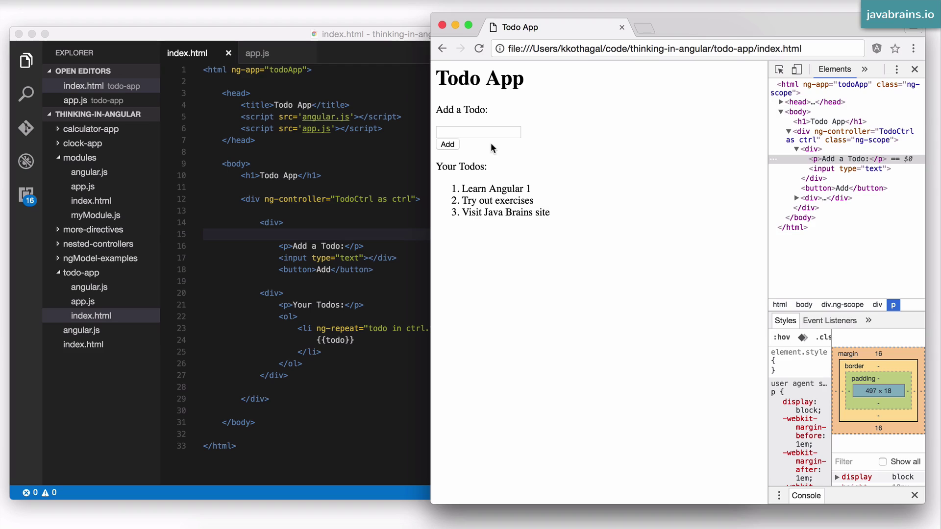
left_click(483, 132)
left_click(336, 252)
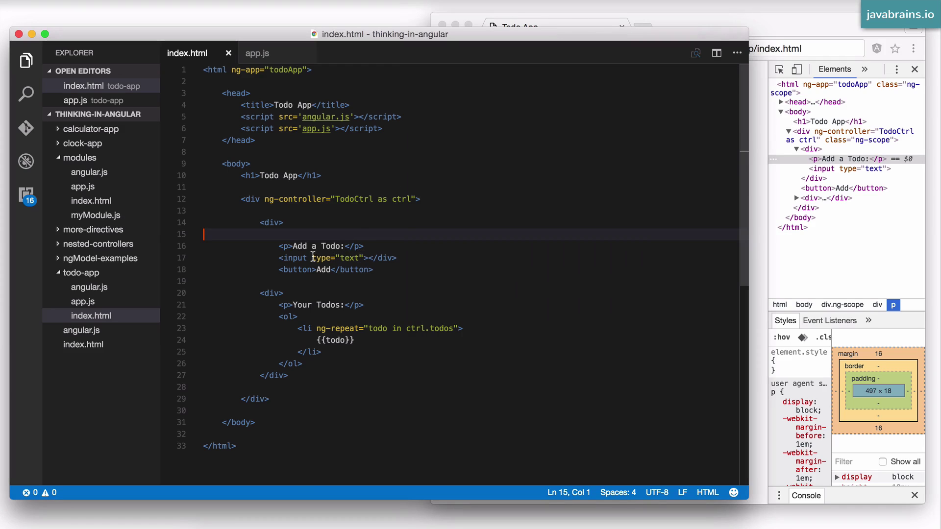
Place the cursor after type="text" on line 17 of index.html for the ng-model attribute.
left_click(364, 258)
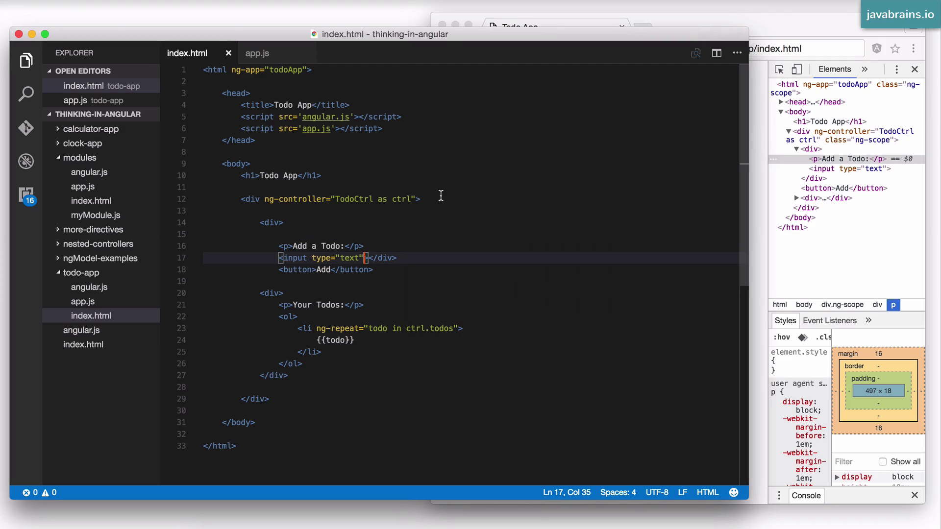
type("ng-model=\"")
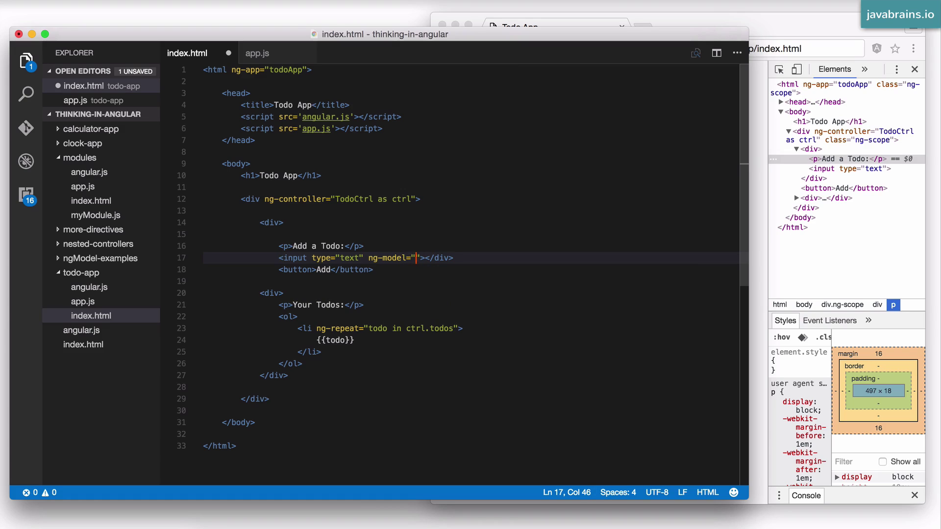
type("ctrl.newTodo")
Save index.html, reload the Todo App, type into the todo input and close DevTools.
key("ctrl+s")
left_click(758, 78)
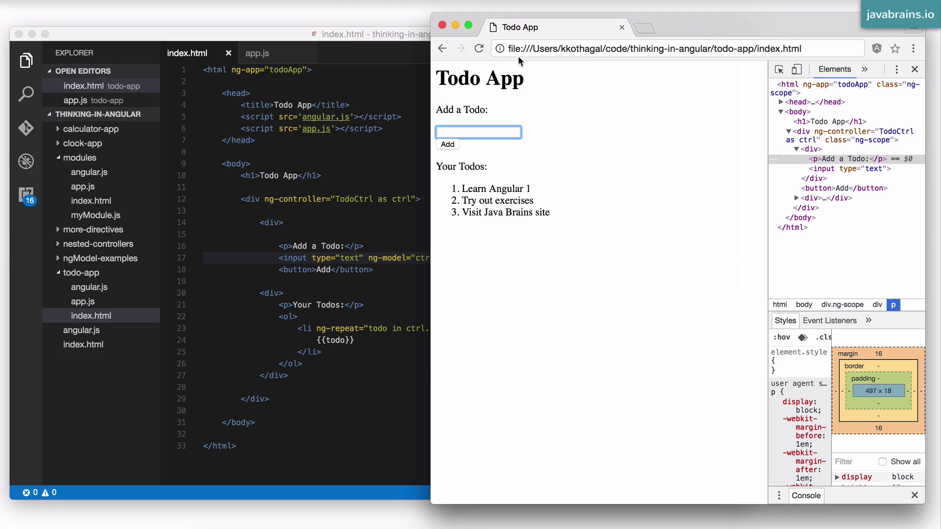
left_click(478, 49)
left_click(476, 133)
type("werqwrewqrw")
left_click(573, 140)
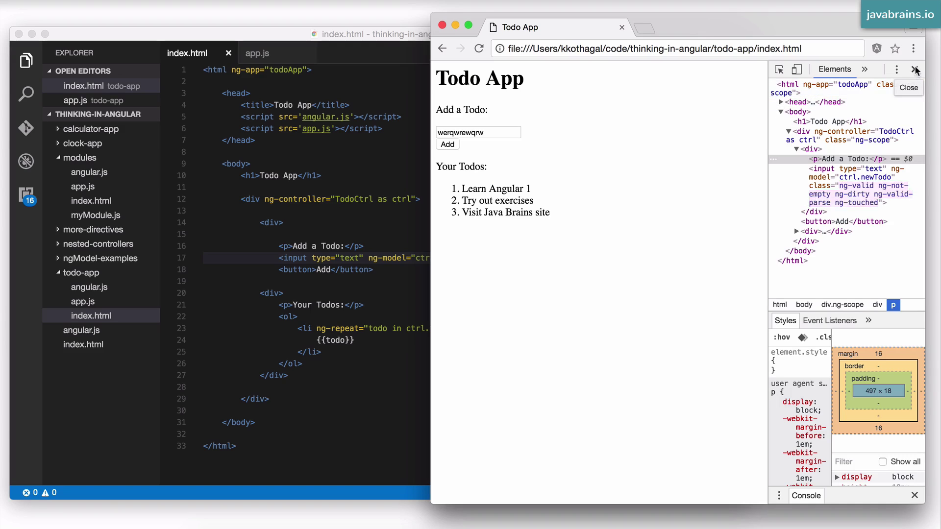
key("super+alt+i")
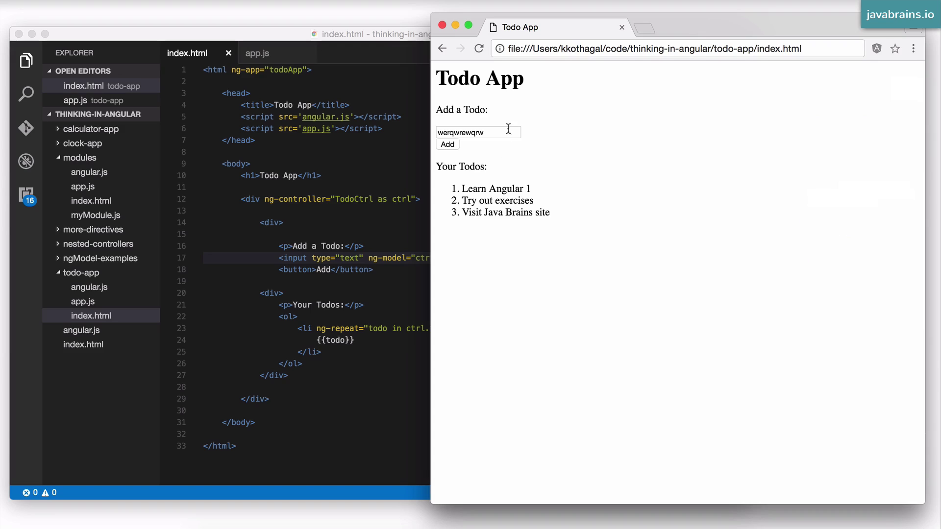
left_click(487, 137)
left_click(535, 147)
Back in index.html, select newTodo on line 17 and move to empty line 19.
left_click(395, 275)
double_click(455, 261)
left_click(476, 280)
Add ng-click="ctrl.addNewTodo()" to the Add button on line 18 and save index.html.
left_click(313, 270)
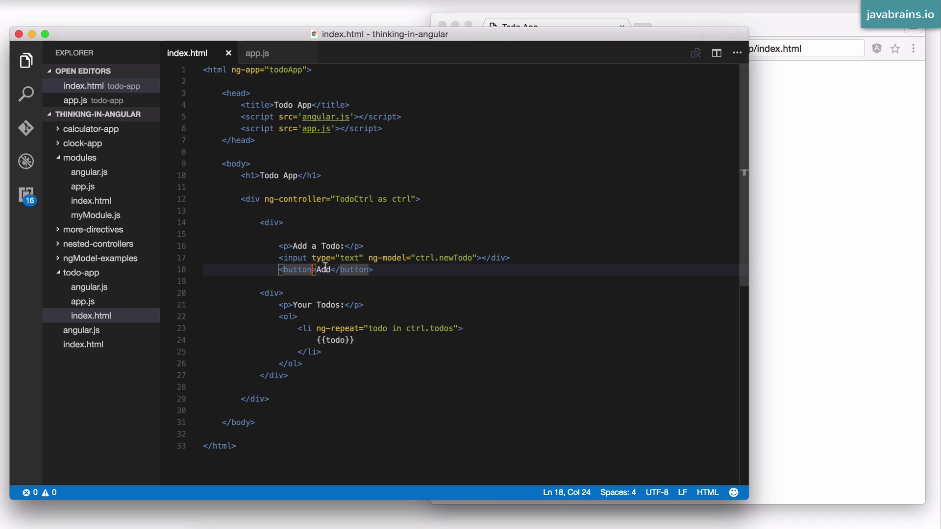
type("ng-click")
key("Return")
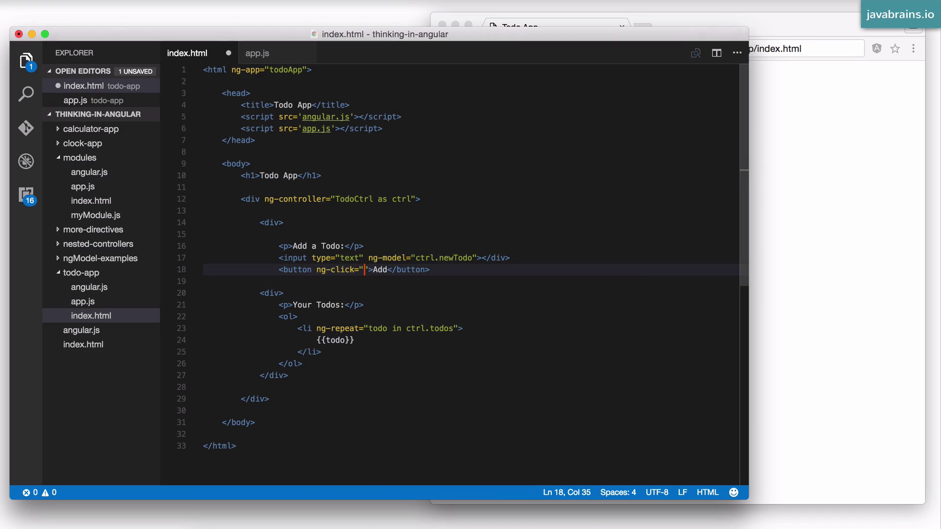
type("addNewTodo()")
key("Left")
key("Left")
key("Left")
key("Left")
key("Left")
key("Left")
key("Left")
key("Left")
type("ctrl.")
key("super+s")
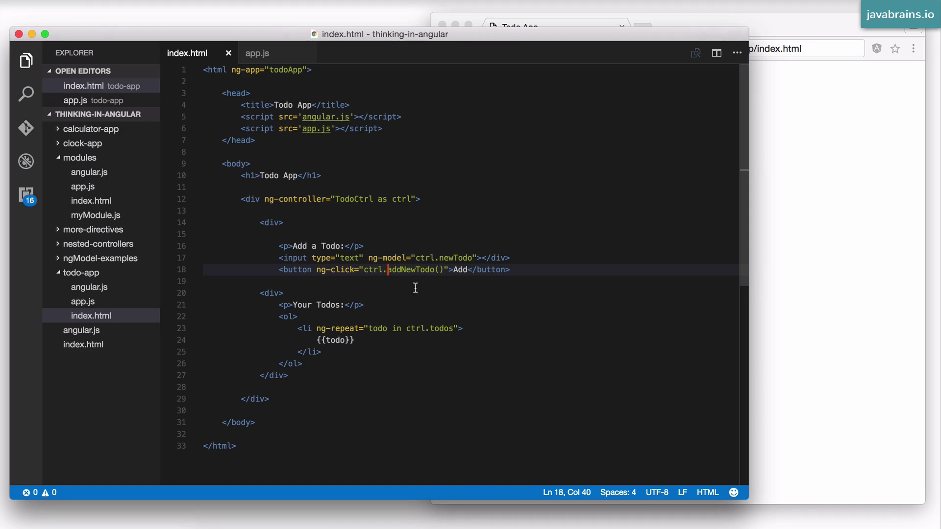
double_click(415, 270)
left_click(474, 258)
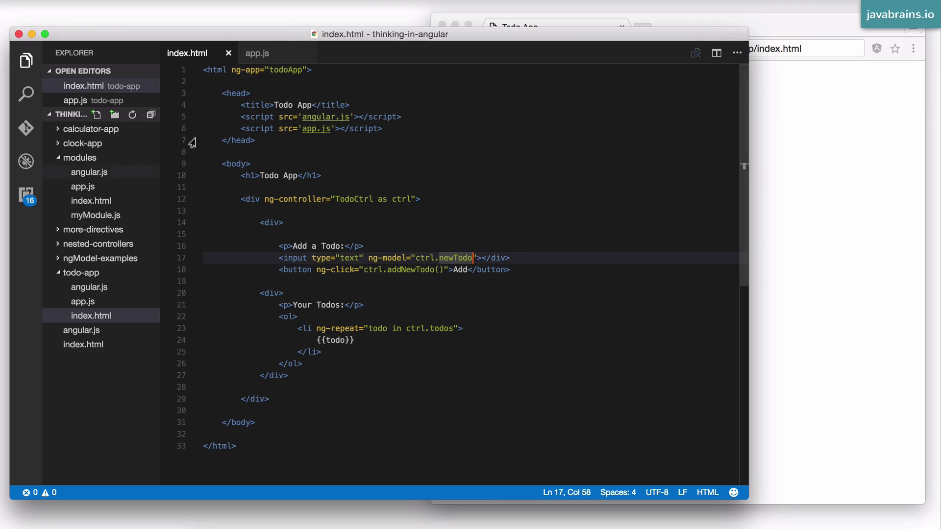
Insert blank lines below the todos array in app.js for the addNewTodo method.
left_click(257, 54)
left_click(263, 163)
key("Return")
key("Return")
key("Return")
type("this.addNewTodo = function() {")
key("Return")
left_click(195, 62)
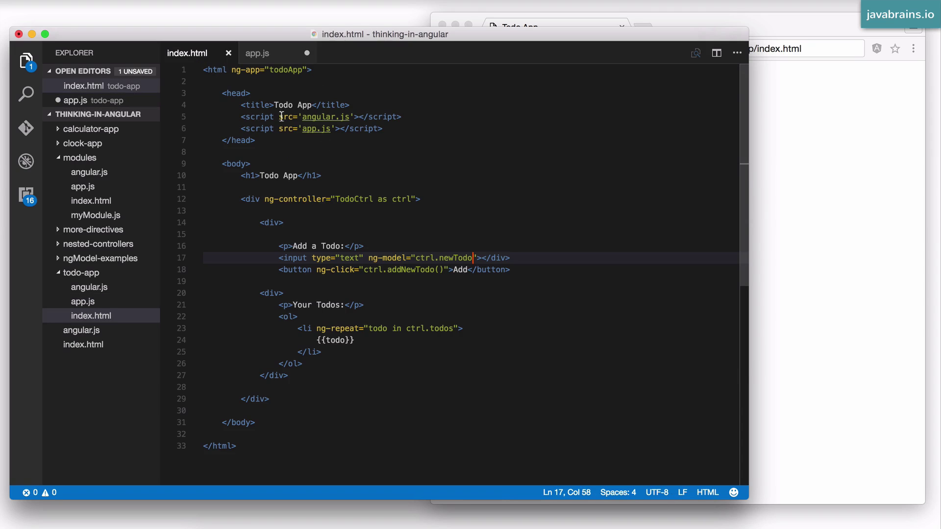
double_click(446, 259)
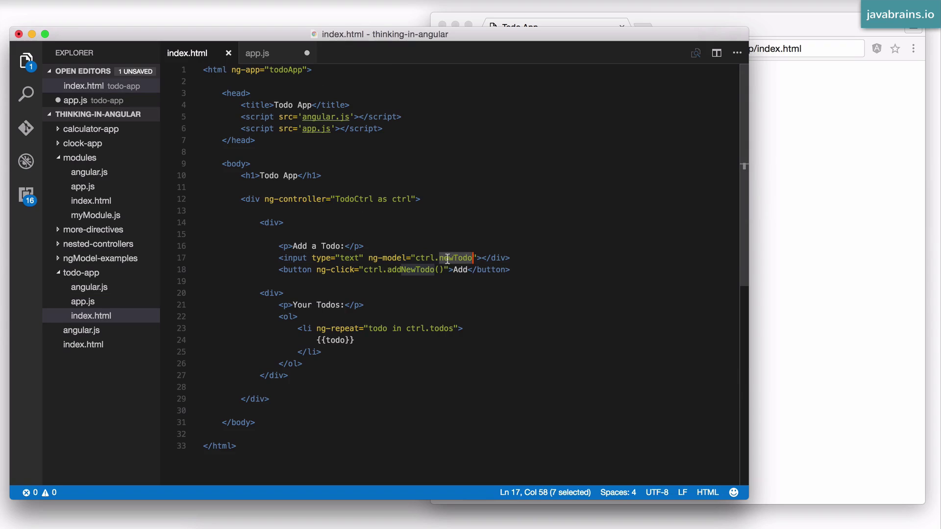
Write this.todos.push(this.newTodo); inside the addNewTodo body and save app.js.
left_click(257, 53)
double_click(253, 117)
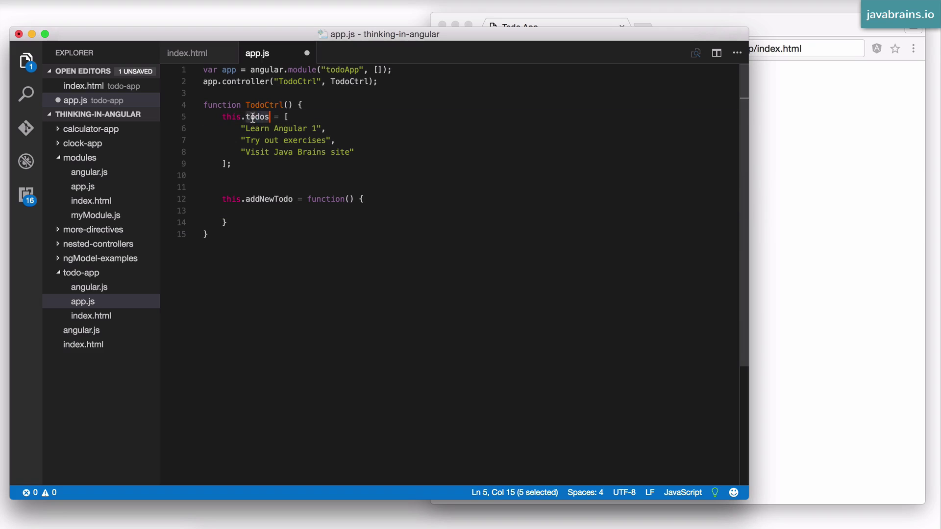
left_click(242, 210)
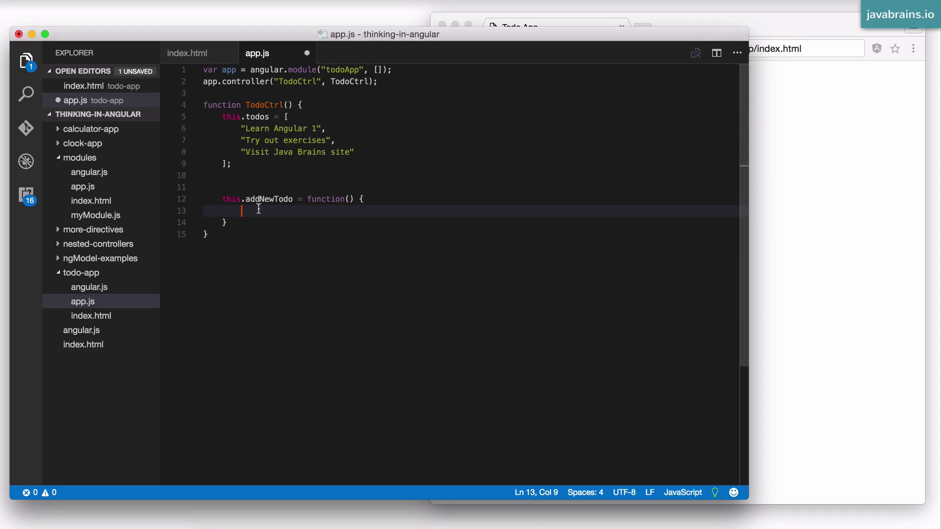
type("this.todos")
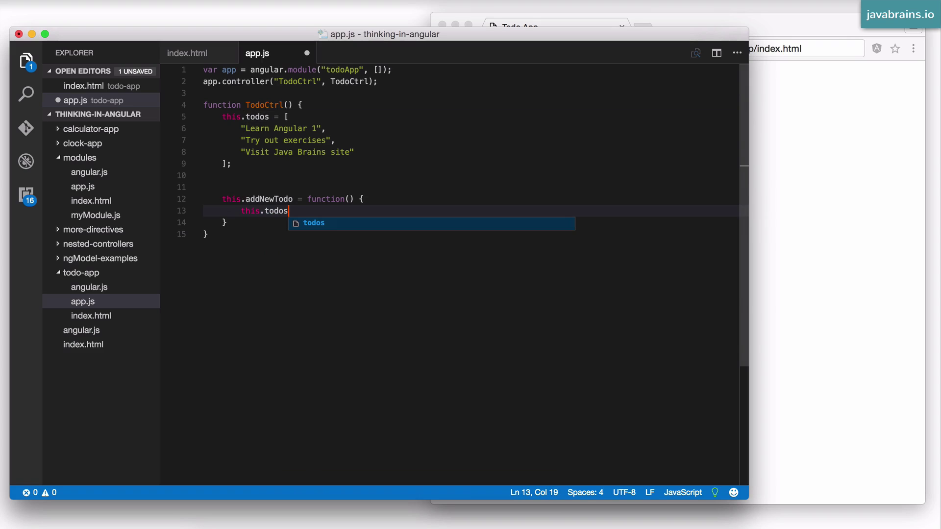
type(".push(t")
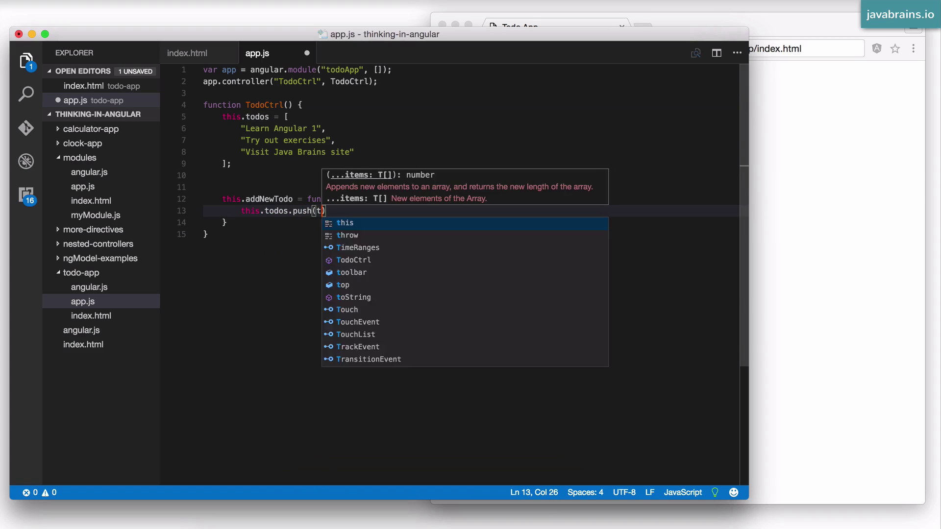
type("his.newTodo);")
key("super+s")
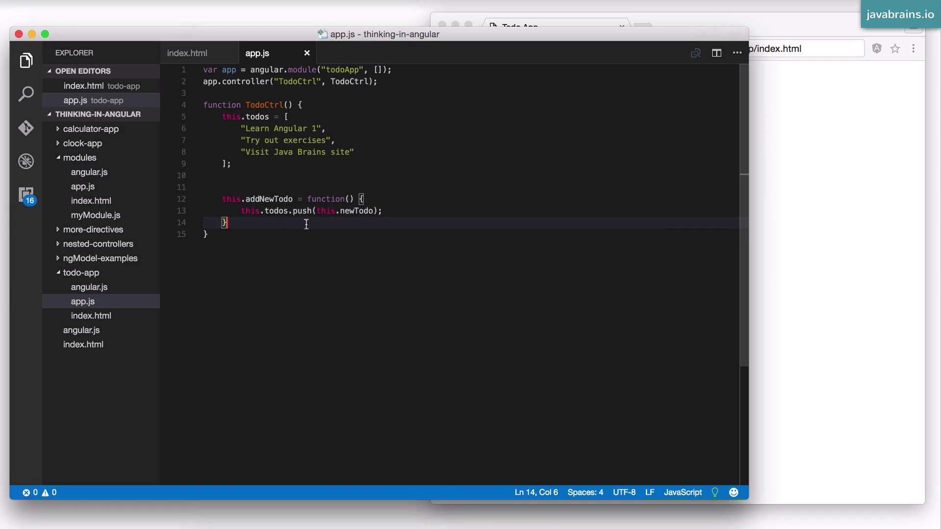
left_click(196, 53)
left_click(328, 224)
scroll(311, 268, "down", 3)
left_click(278, 210)
mouse_move(278, 210)
left_mouse_down()
mouse_move(300, 234)
mouse_move(343, 330)
left_mouse_up()
left_click(373, 330)
scroll(373, 331, "down", 1)
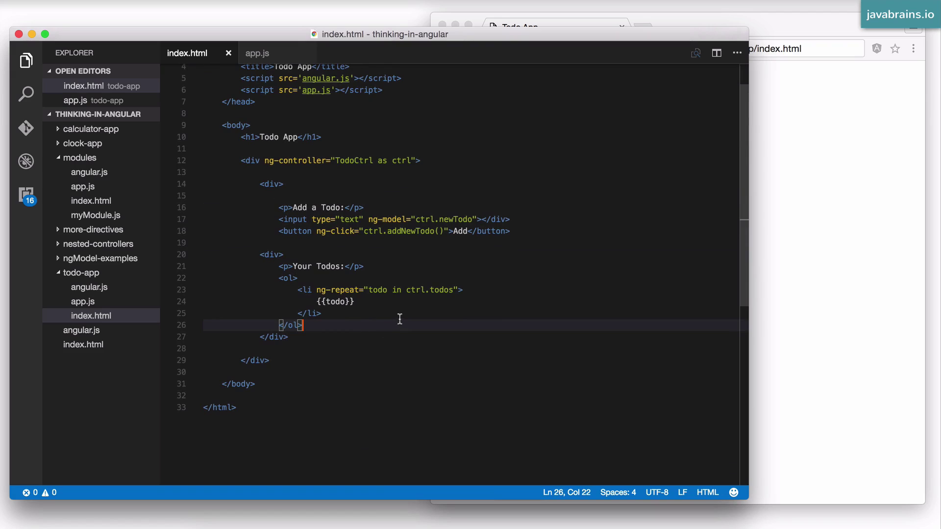
scroll(396, 320, "down", 1)
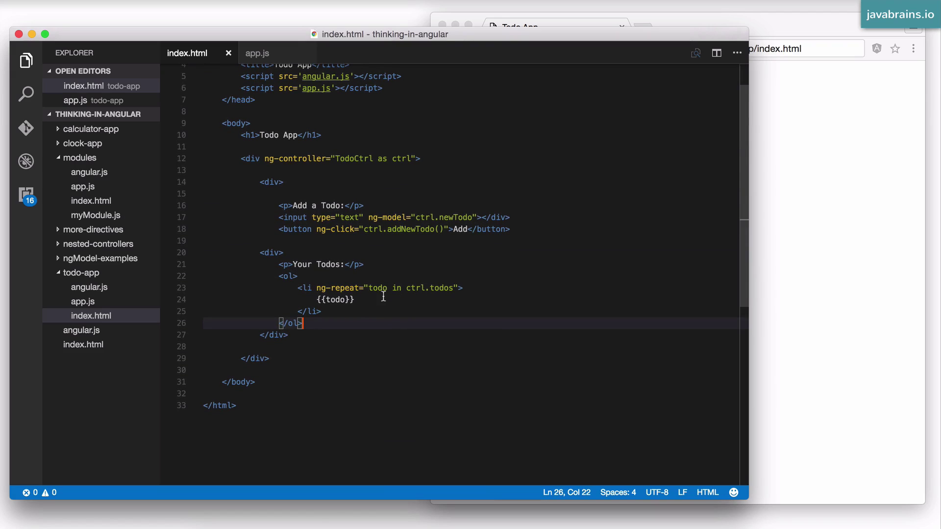
double_click(442, 288)
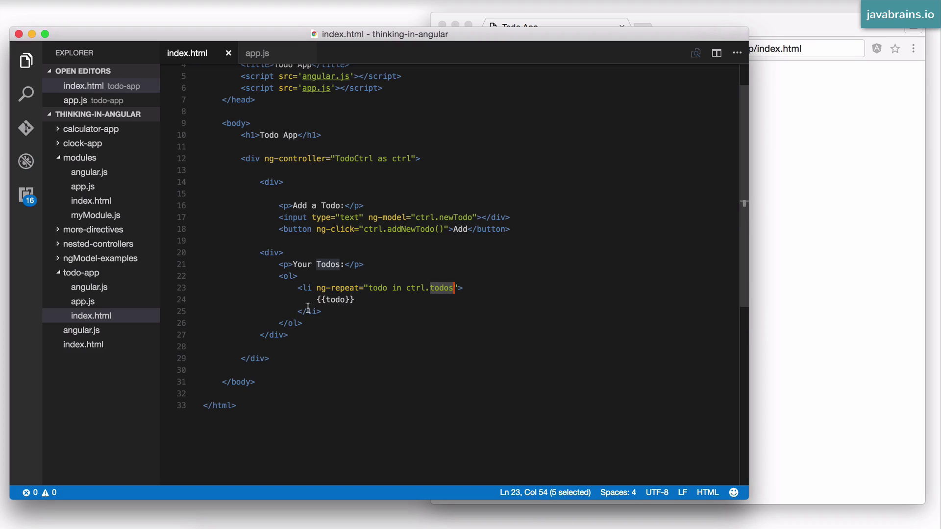
Reload the Todo App, add 'Call mom', then delete the leftover input text.
left_click(674, 19)
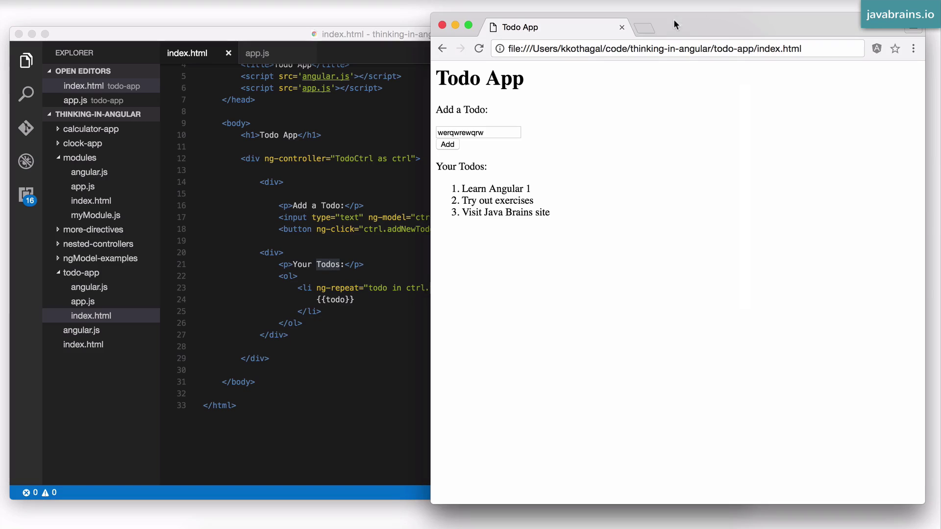
left_click(478, 49)
left_click(491, 132)
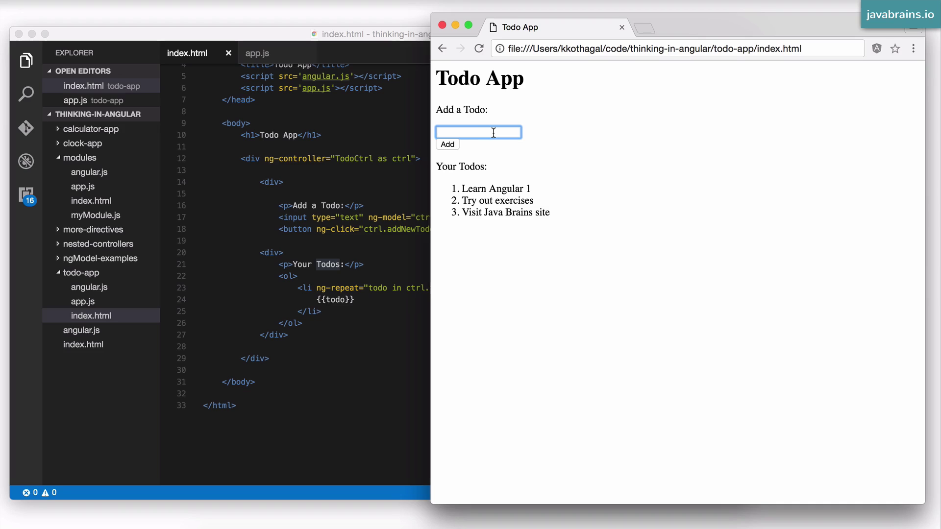
type("Call mom")
left_click(446, 145)
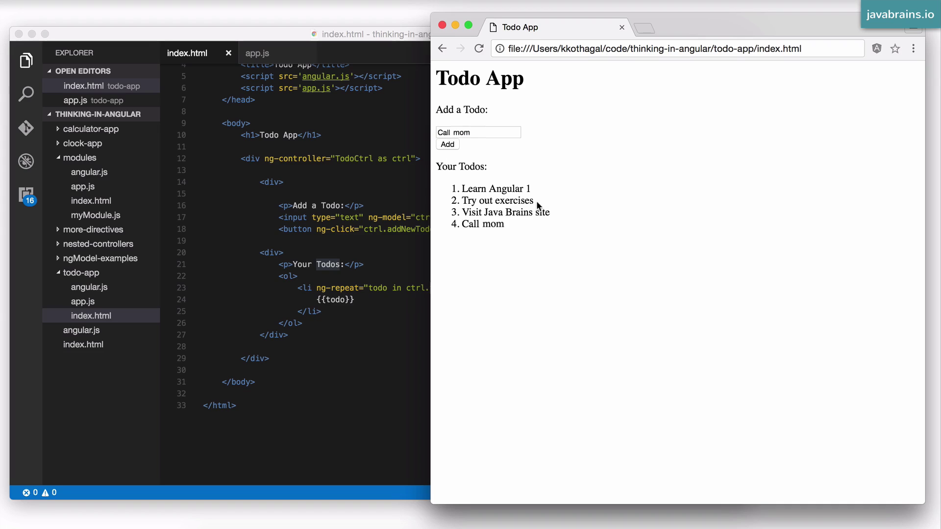
triple_click(491, 133)
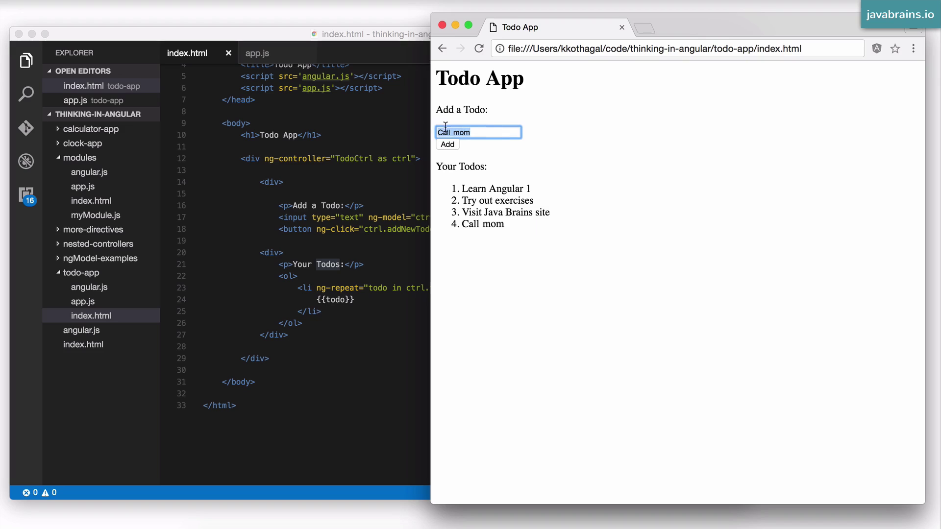
key("BackSpace")
type("igkjgkajs")
Add 'igkjgkajs' and 'asdfdsafsdfs', deleting the leftover input text each time.
left_click(451, 144)
left_click(493, 131)
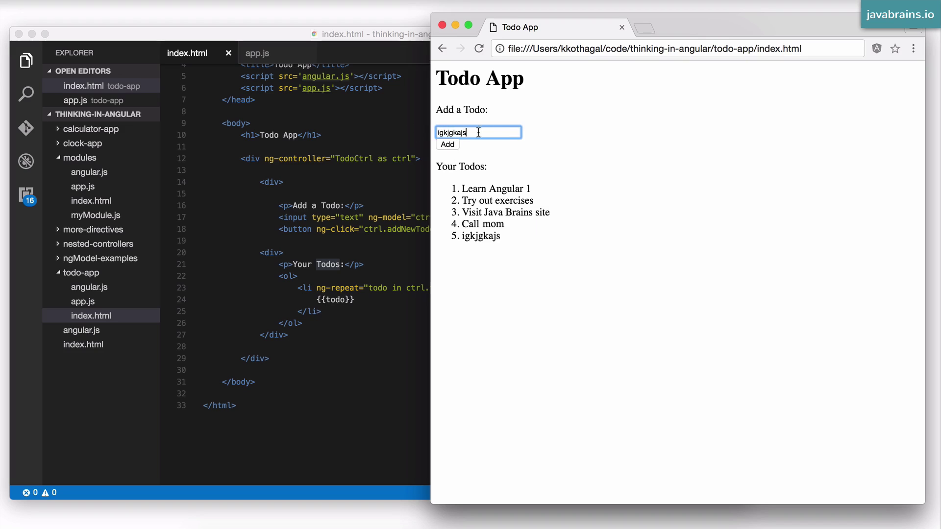
left_click_drag(481, 132, 400, 127)
type("asdfdsafsdfs")
left_click(450, 145)
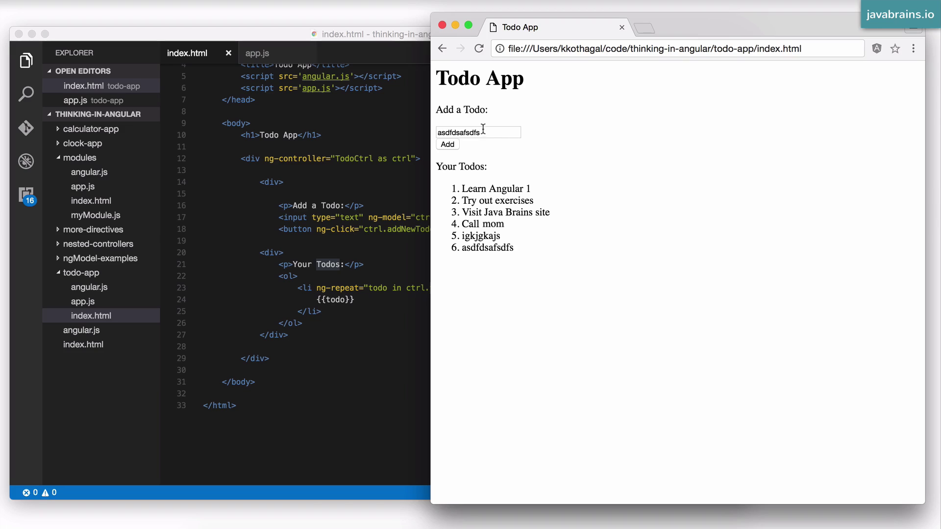
left_click_drag(484, 132, 418, 132)
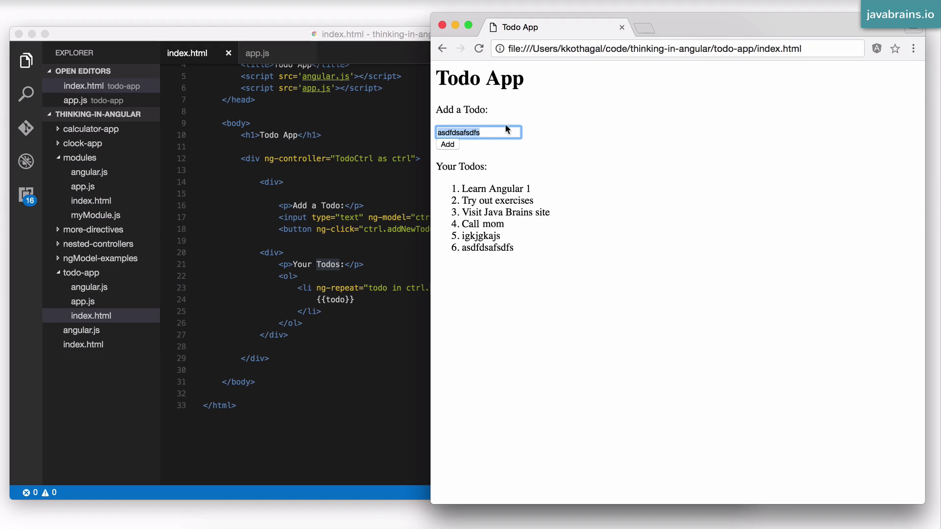
key("BackSpace")
type("Foo")
Add 'Foo' and manually clear it from the todo input.
left_click(454, 144)
double_click(470, 258)
left_click(507, 256)
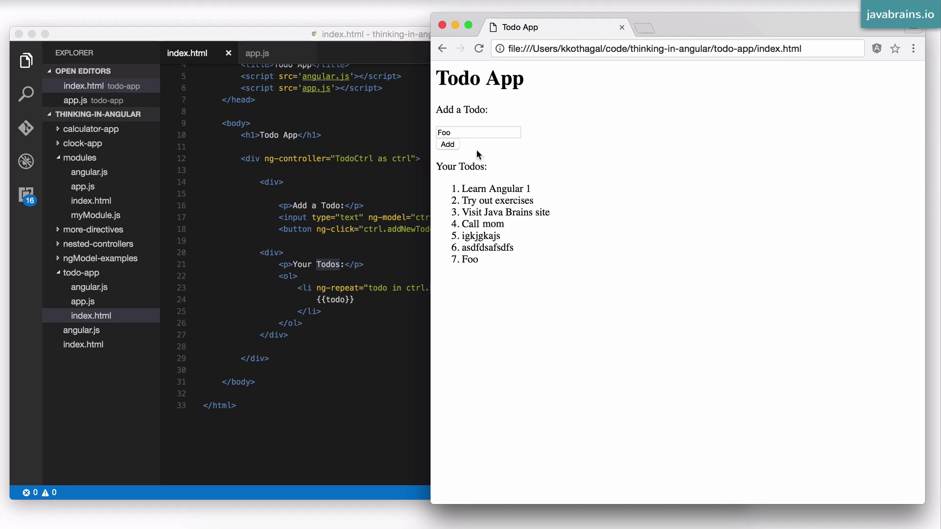
left_click(464, 131)
left_click_drag(463, 132, 437, 132)
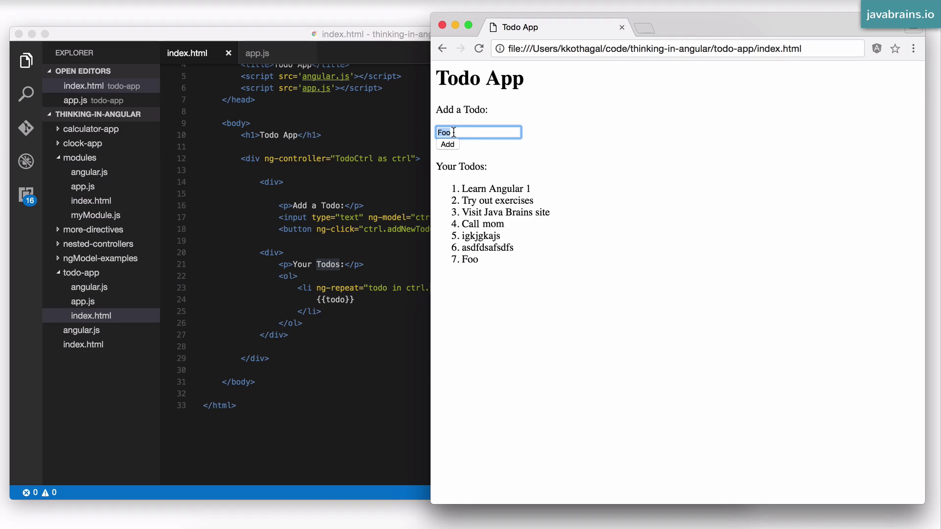
key("BackSpace")
Add this.newTodo = ""; below the push line in app.js and save.
key("super+Tab")
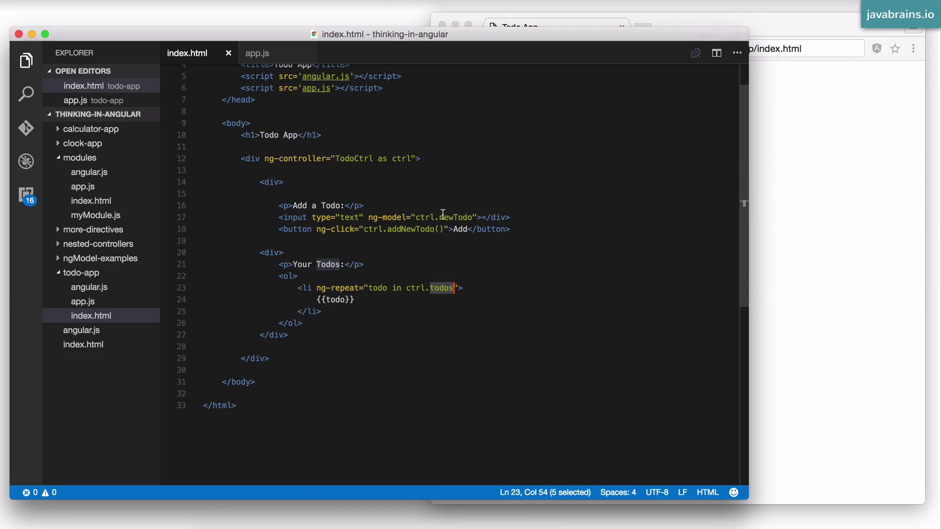
double_click(456, 216)
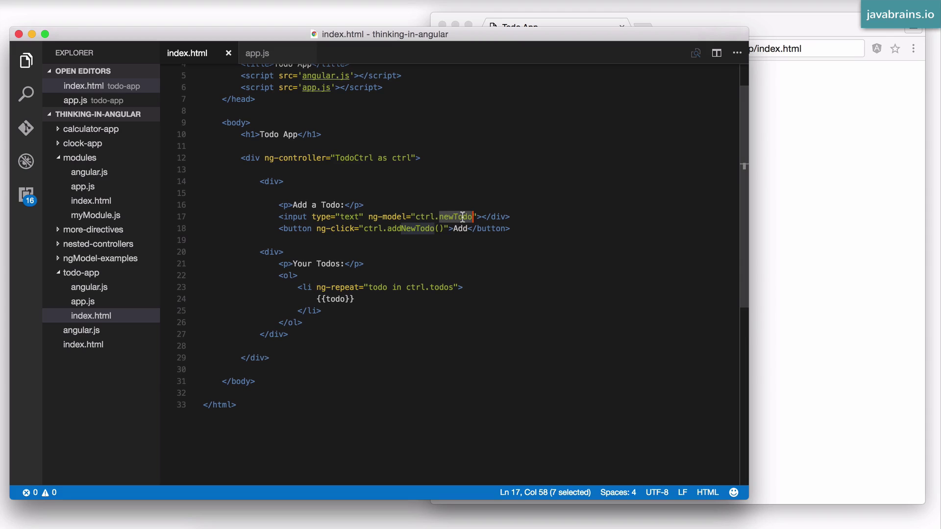
left_click(254, 54)
left_click(334, 165)
left_click(383, 211)
left_click_drag(235, 209, 399, 211)
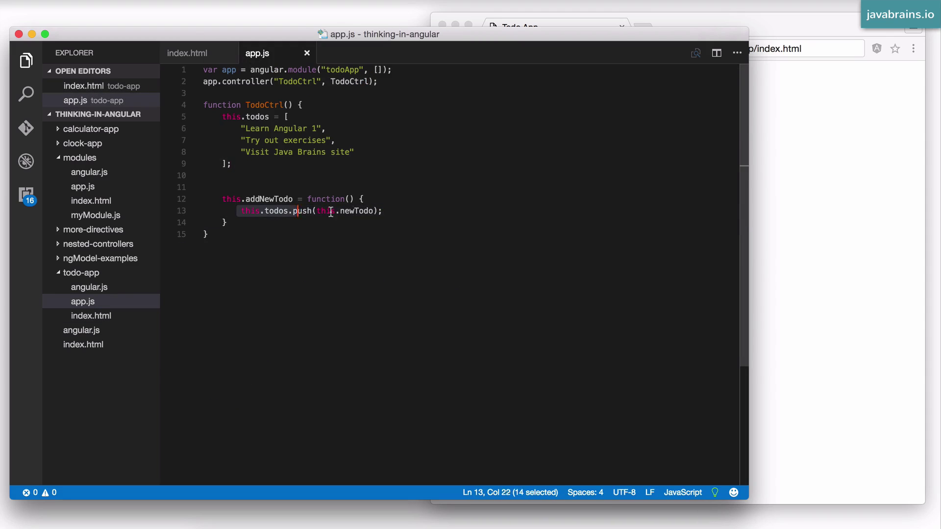
left_click(399, 212)
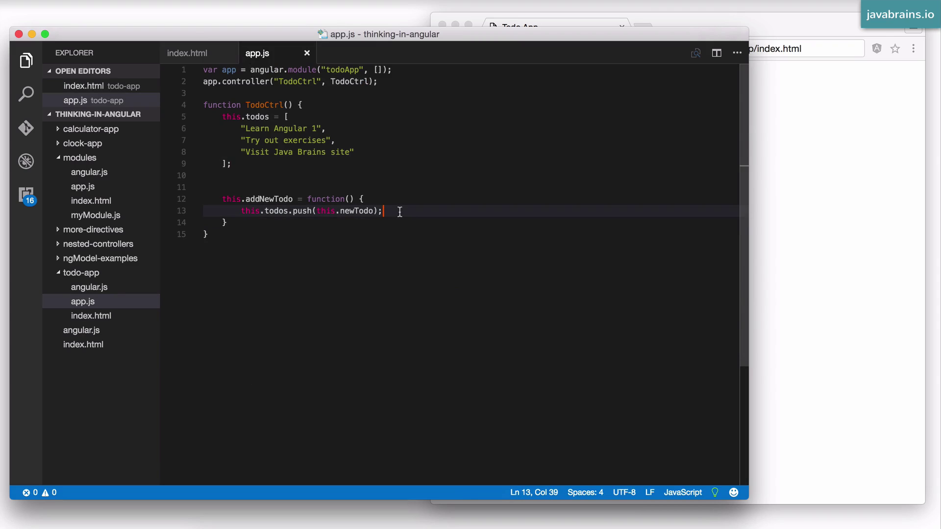
left_click_drag(321, 211, 376, 210)
left_click(406, 213)
key("Return")
type("this.newTodo = \"\";")
key("ctrl+s")
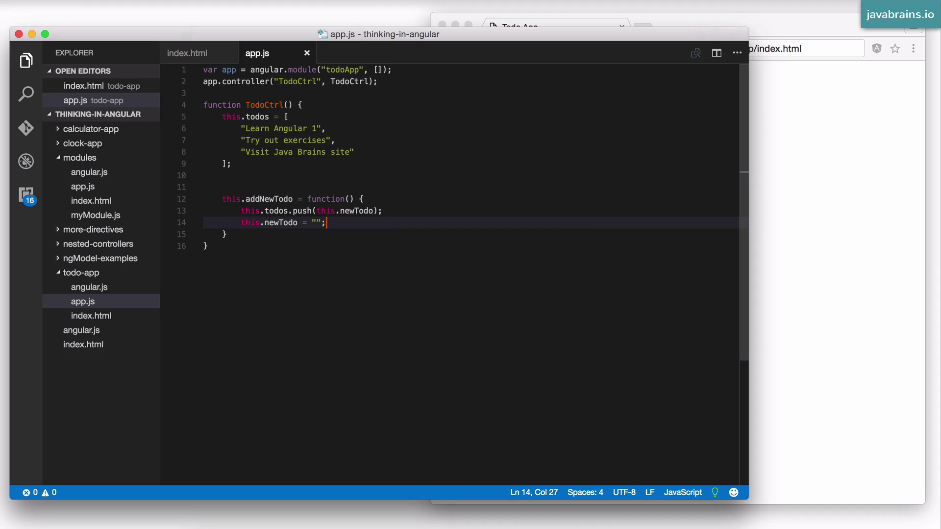
Reload the Todo App in Chrome to pick up the reset line.
left_click(440, 212)
left_click(783, 212)
left_click(478, 49)
Add 'Foo' as the fourth todo and confirm the input empties afterward.
left_click(469, 133)
type("Foo")
left_click(452, 144)
left_click(450, 133)
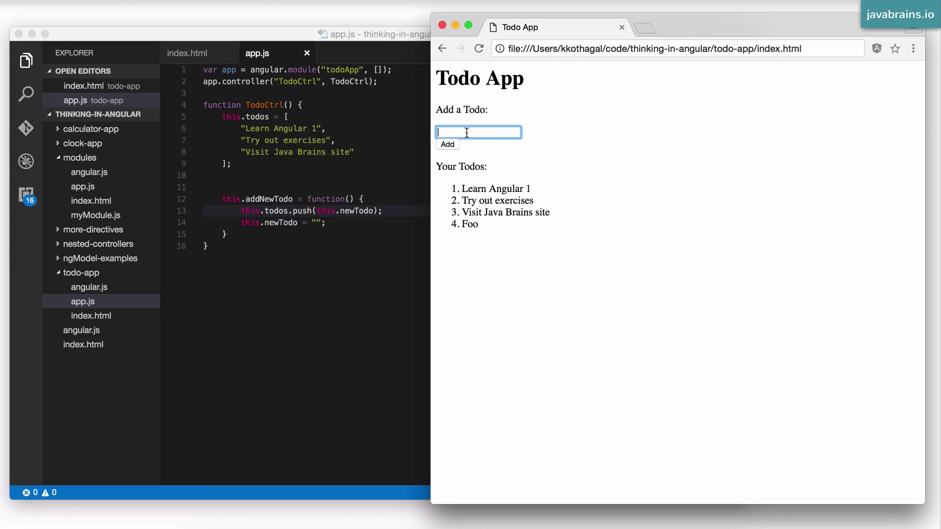
left_click(373, 210)
left_click_drag(325, 222, 238, 223)
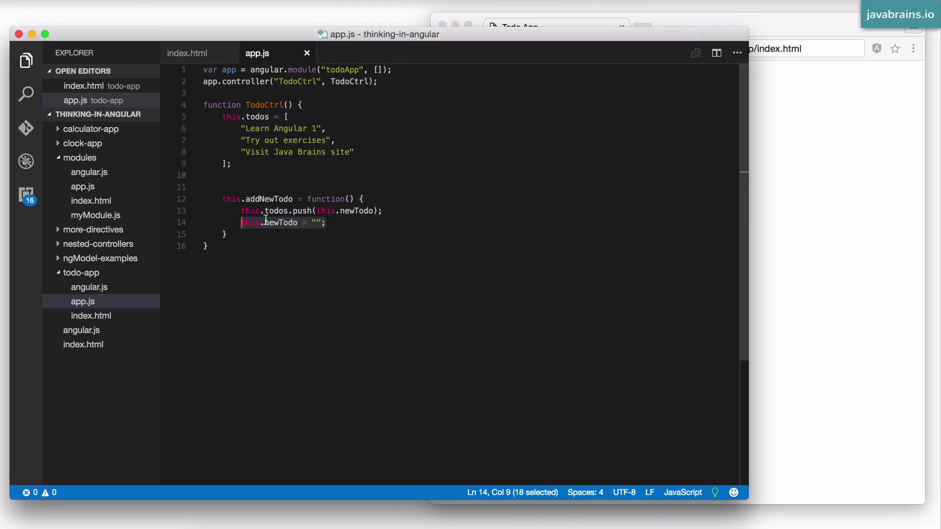
left_click(751, 159)
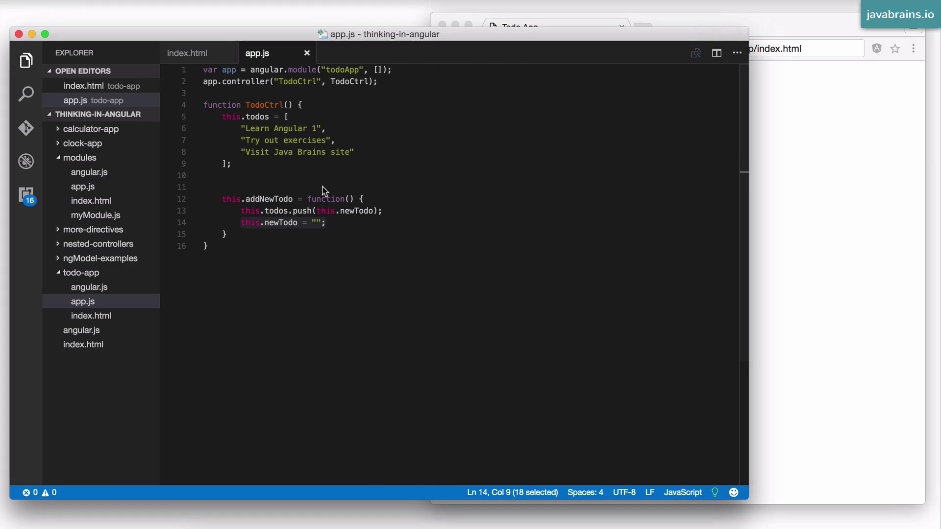
key("super+Tab")
left_click(773, 191)
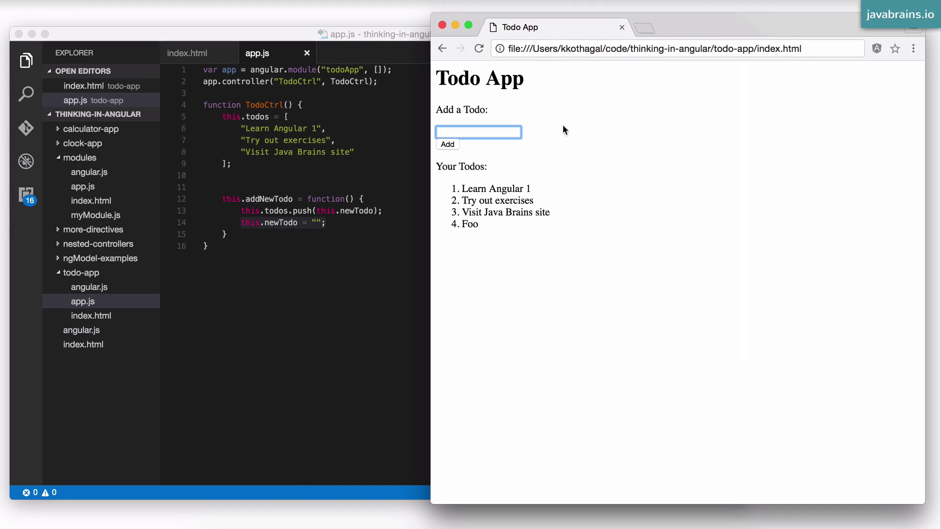
left_click(674, 186)
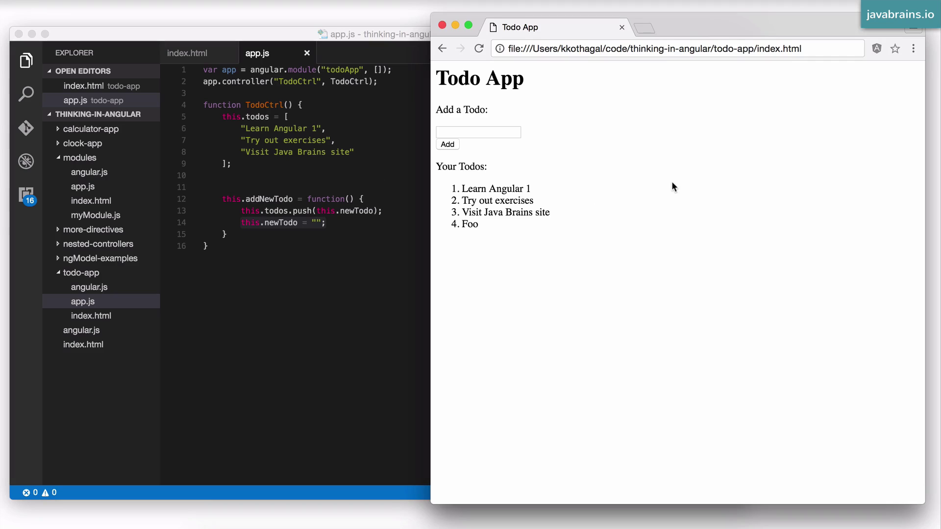
left_click(482, 133)
left_click(539, 171)
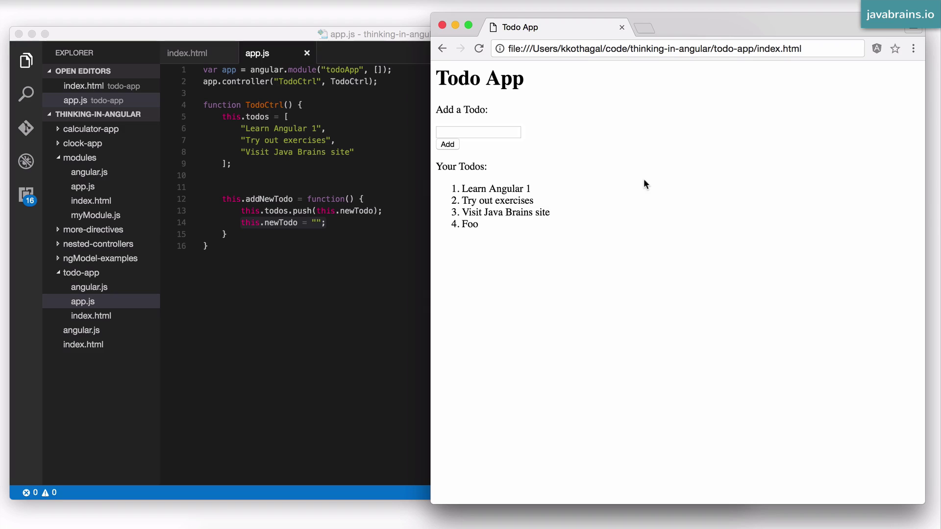